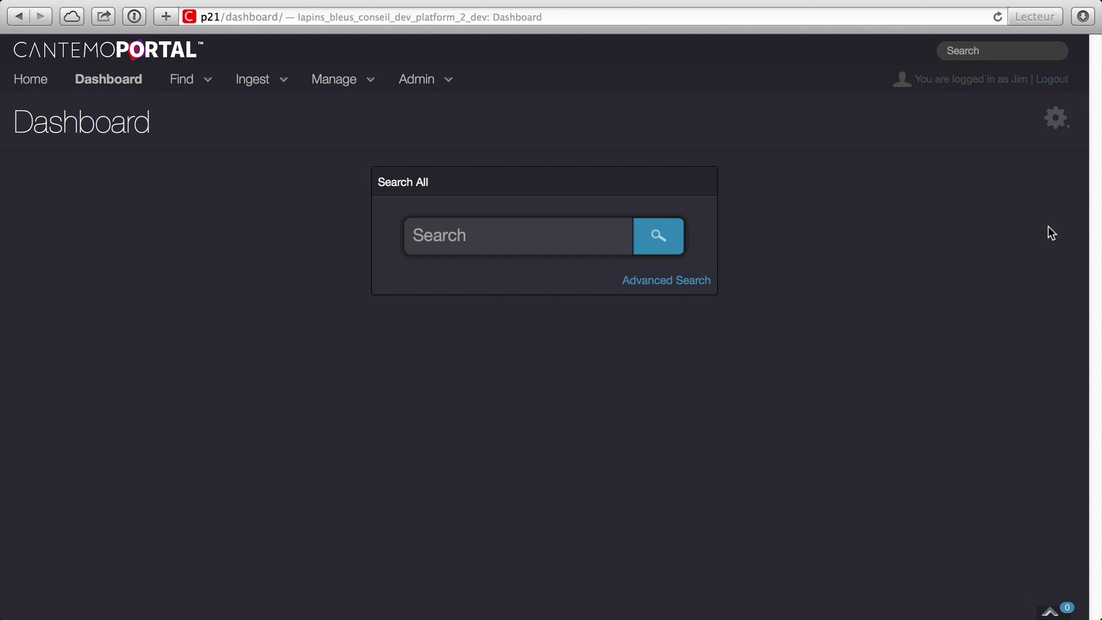
Add a Saved Search widget showing the Sky saved search to the dashboard.
left_click(1053, 127)
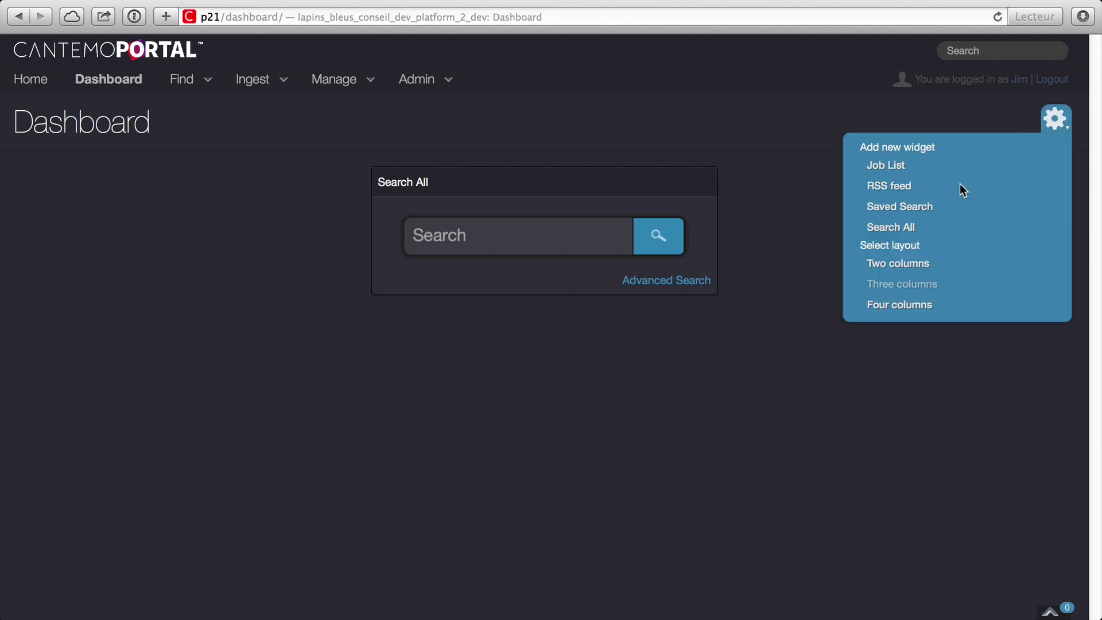
left_click(928, 208)
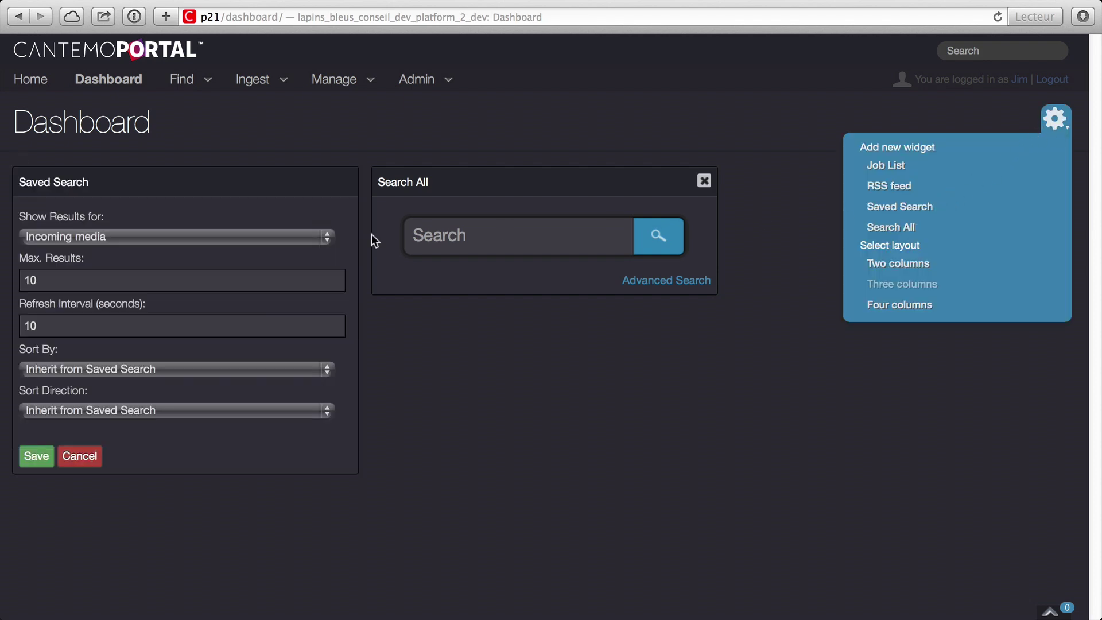
left_click(150, 238)
left_click(140, 257)
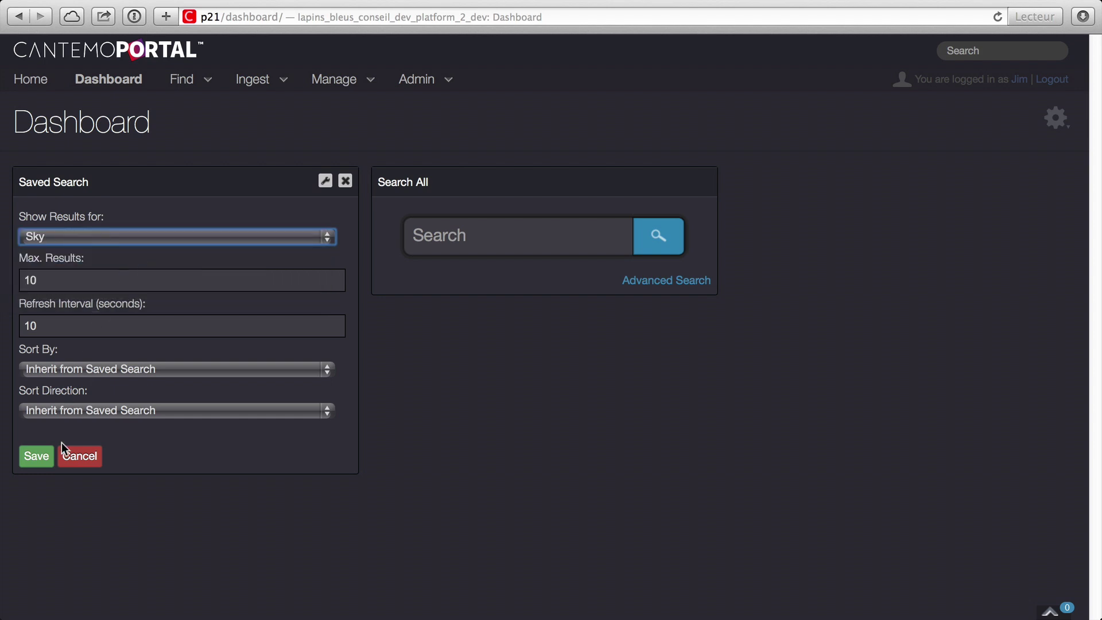
left_click(45, 454)
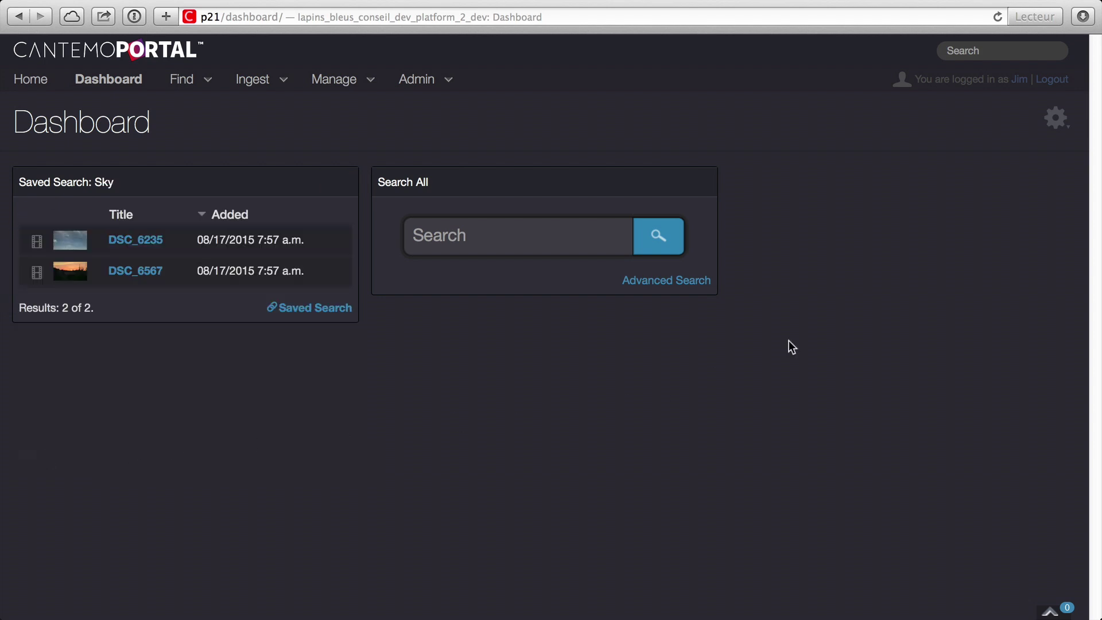
Add a second Saved Search widget showing the Landscape saved search.
left_click(1052, 121)
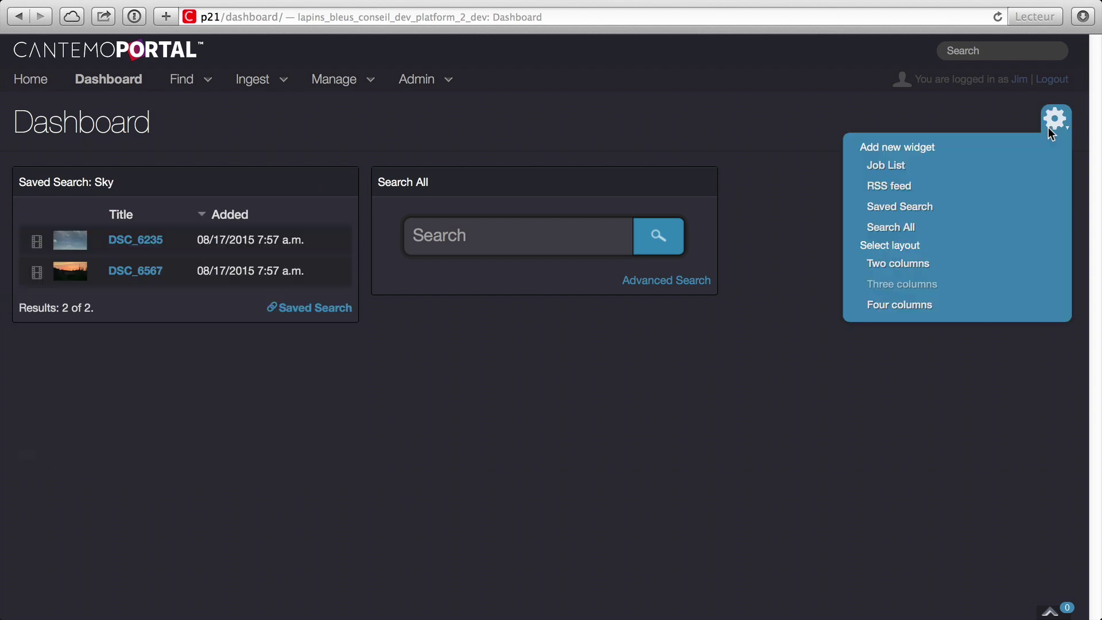
left_click(933, 208)
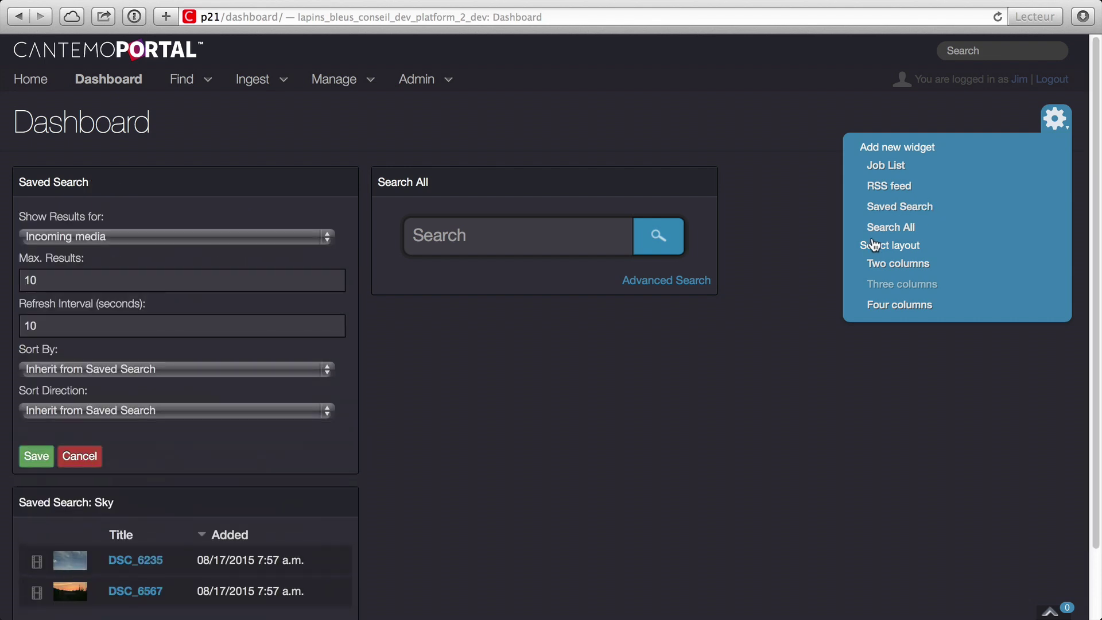
left_click(190, 239)
left_click(167, 272)
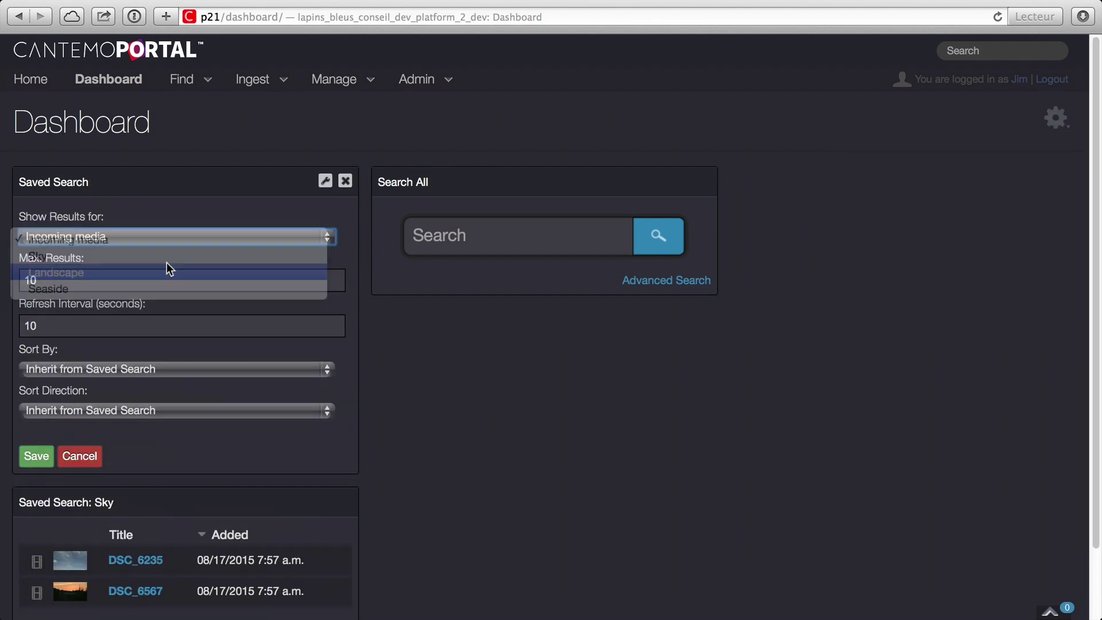
left_click(37, 454)
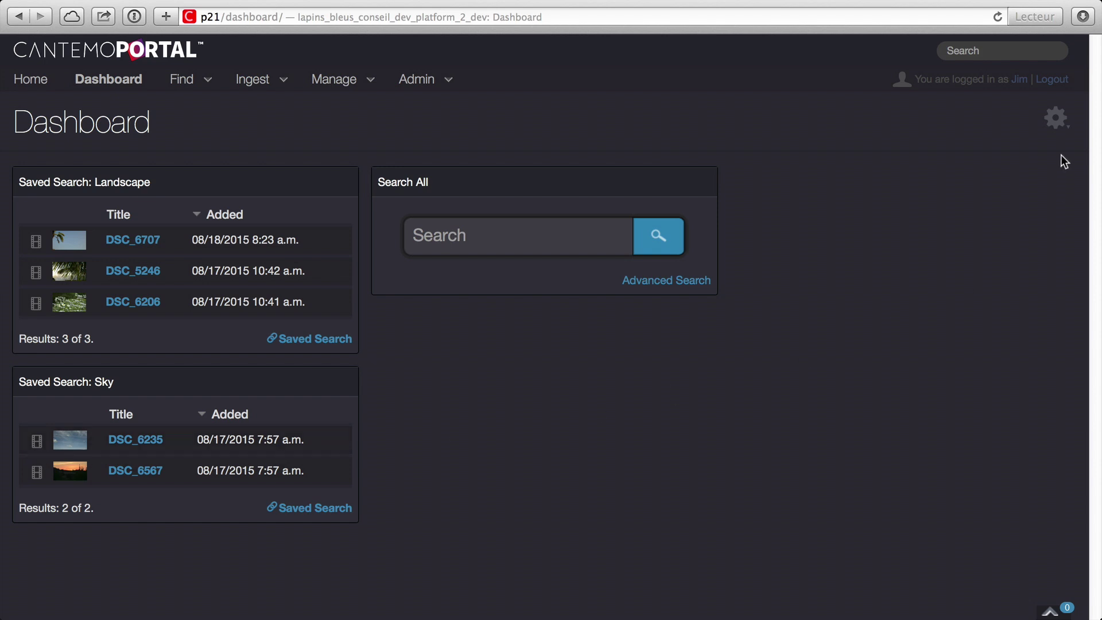
Add an Incoming media saved-search widget and move it to the right column.
left_click(1055, 119)
left_click(925, 209)
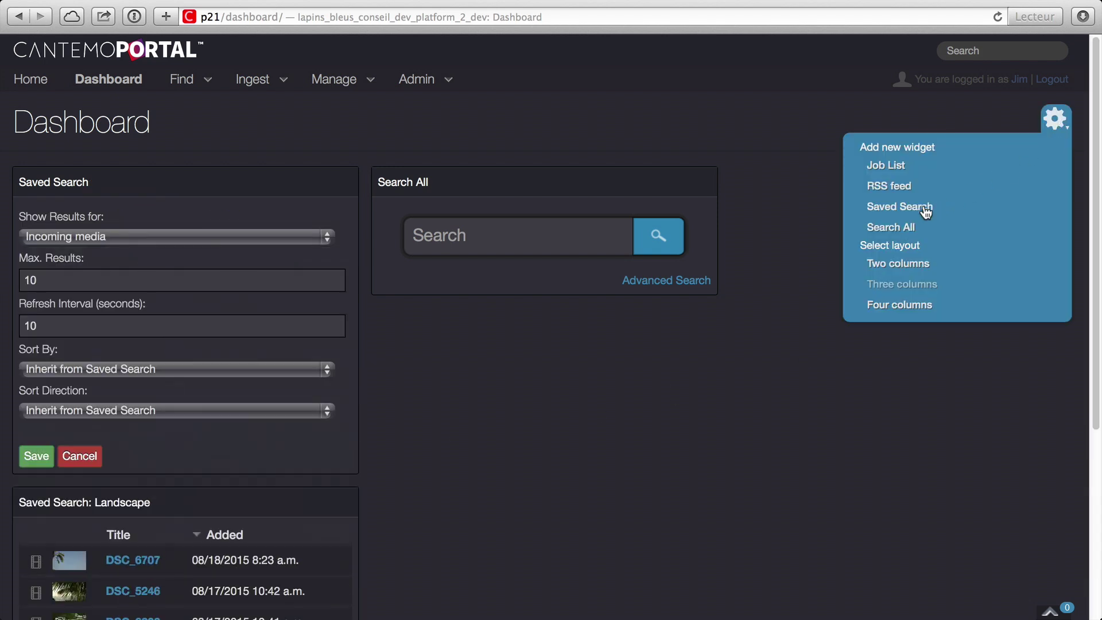
left_click(34, 456)
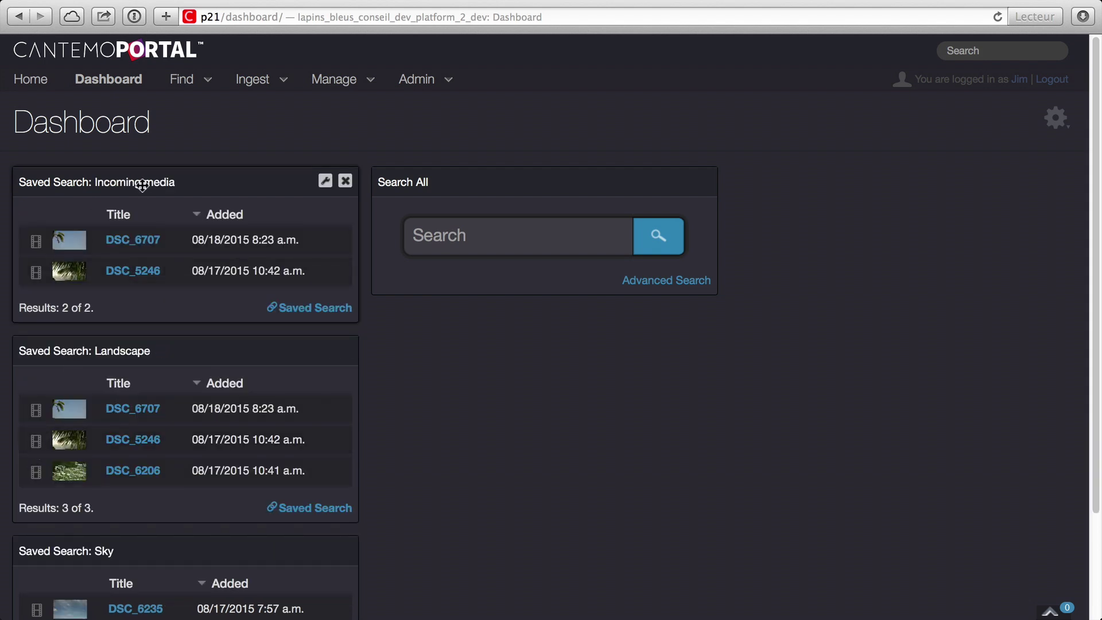
left_click_drag(141, 185, 844, 178)
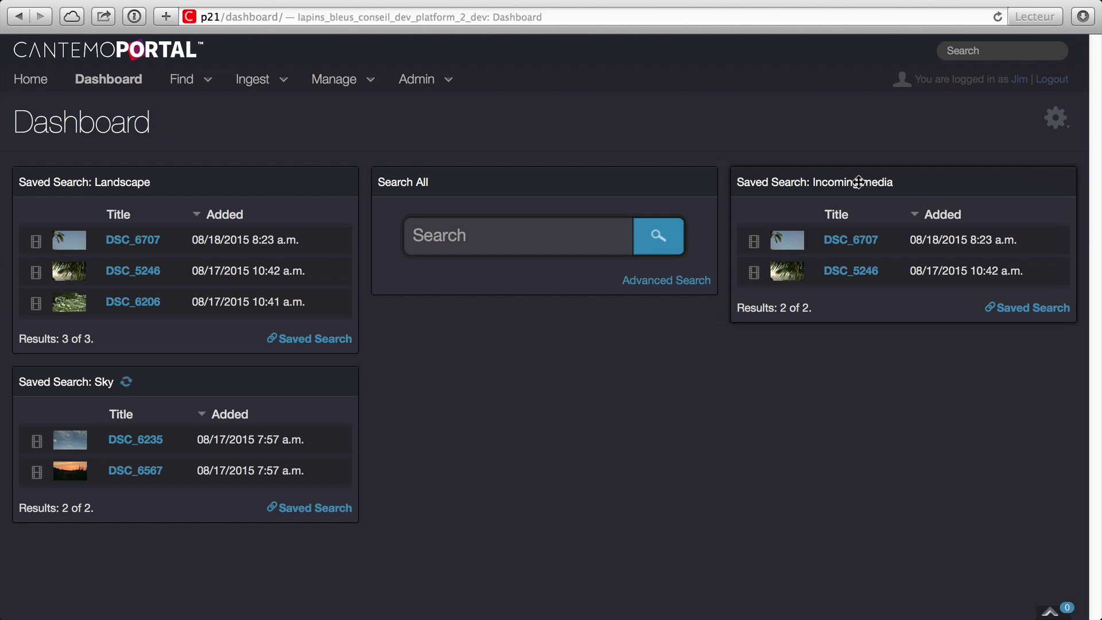
Add an RSS feed widget showing 5 entries and place it under Search All.
left_click(1055, 118)
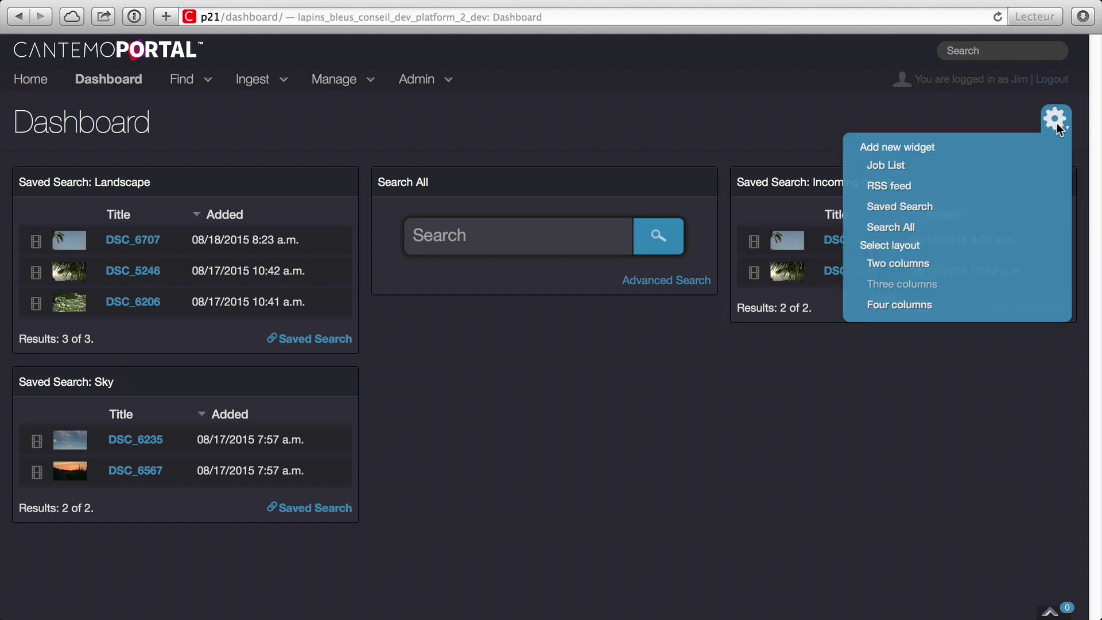
left_click(893, 190)
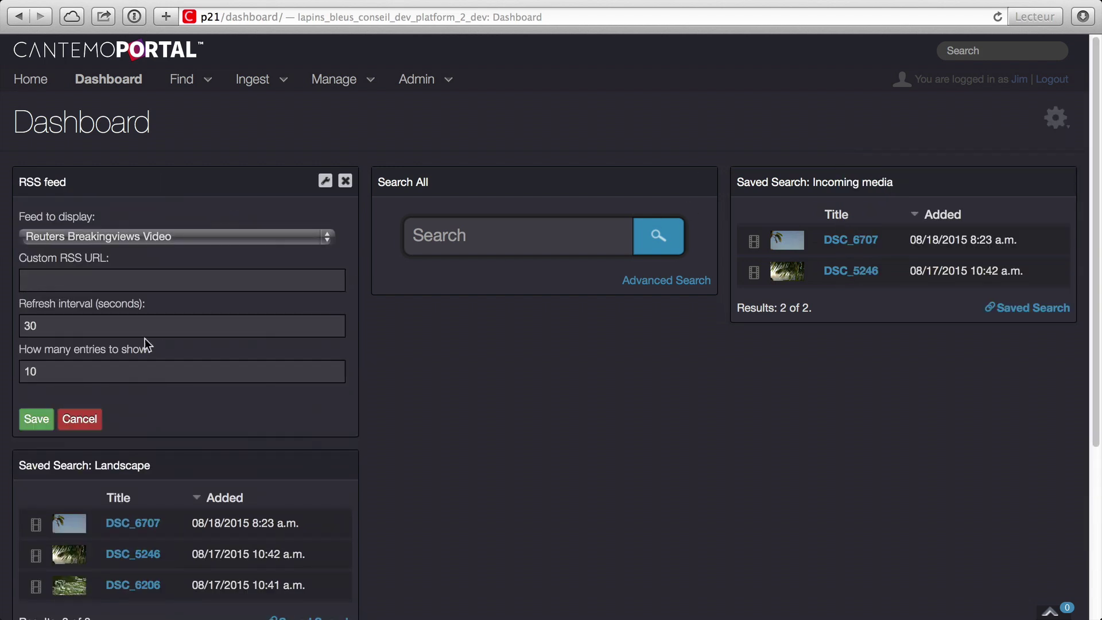
left_click(50, 373)
double_click(49, 373)
type("5")
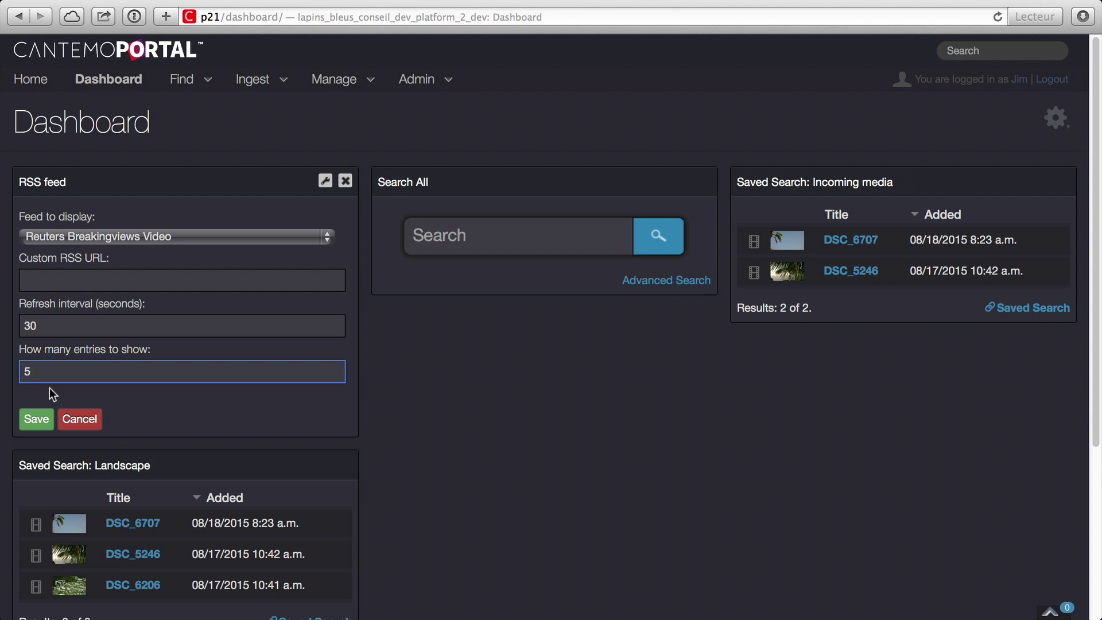
left_click(41, 417)
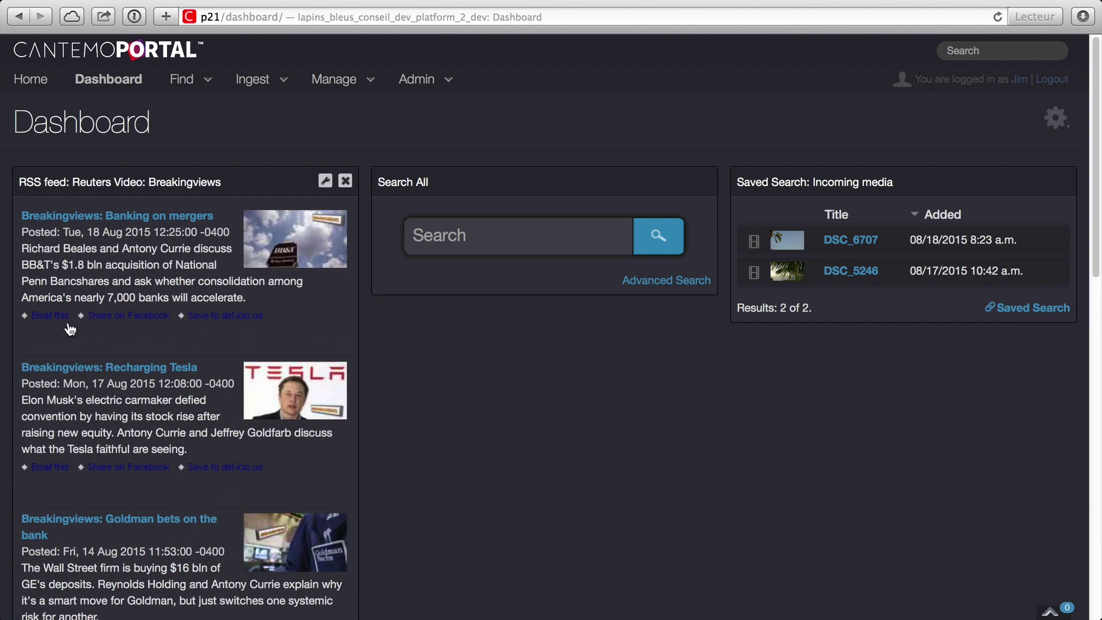
left_click_drag(119, 182, 482, 328)
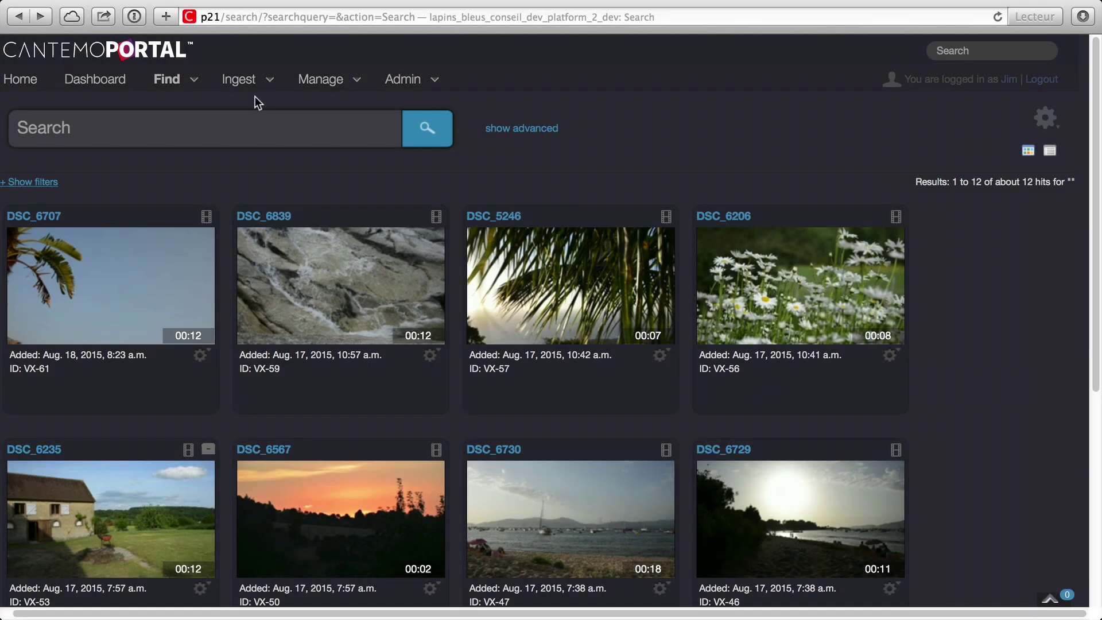
In Import From Storage, browse the media2 storage to the paris_shooting folder.
left_click(256, 96)
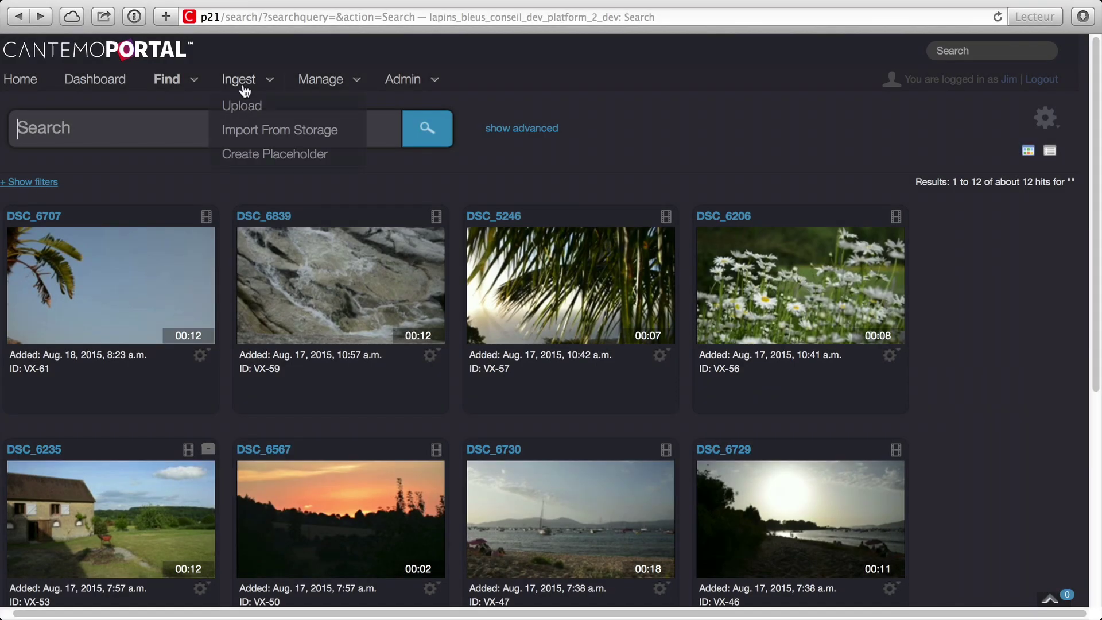
left_click(244, 131)
left_click(54, 224)
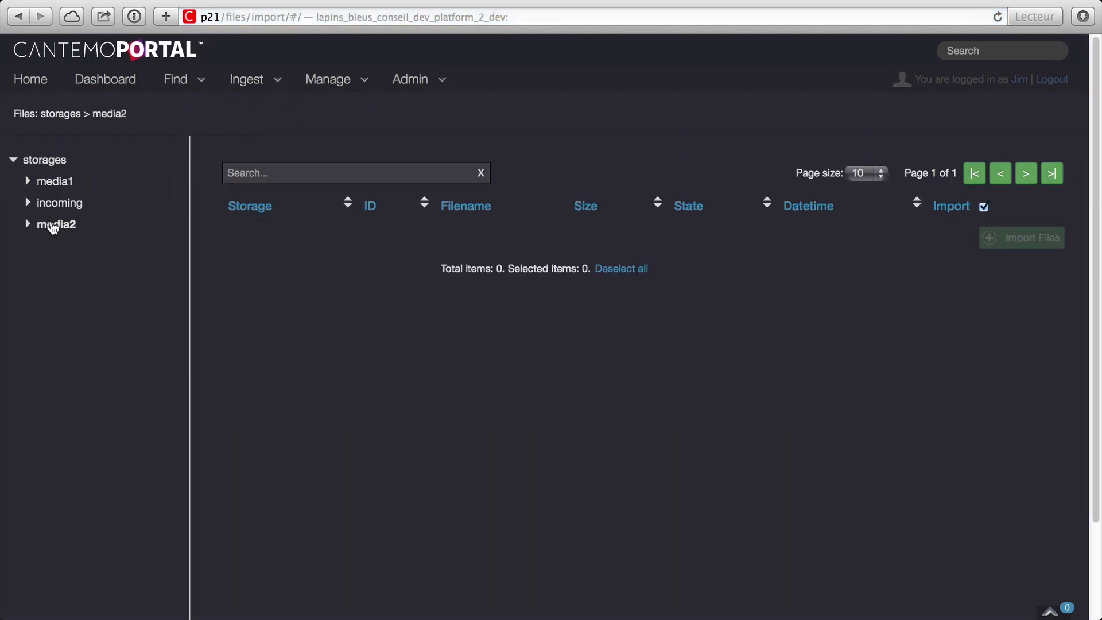
left_click(27, 224)
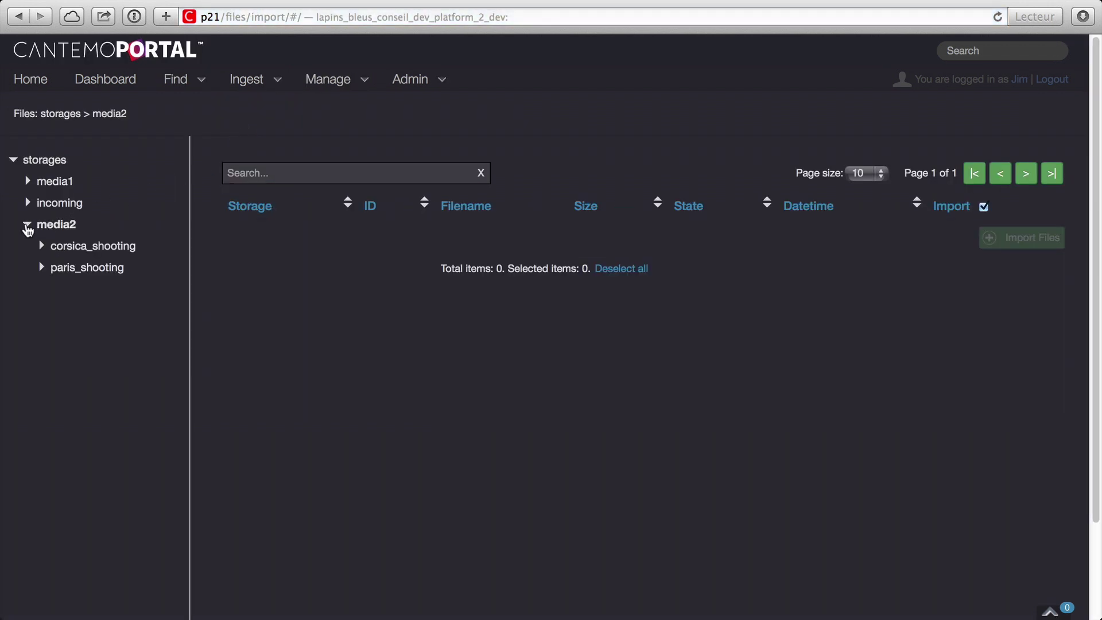
left_click(66, 253)
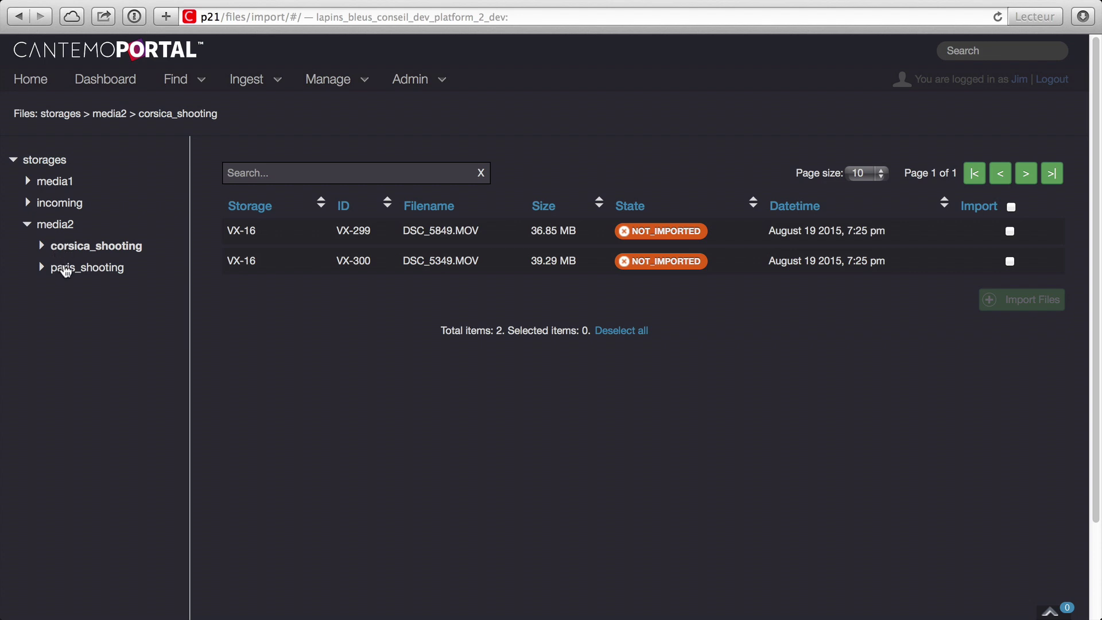
left_click(66, 268)
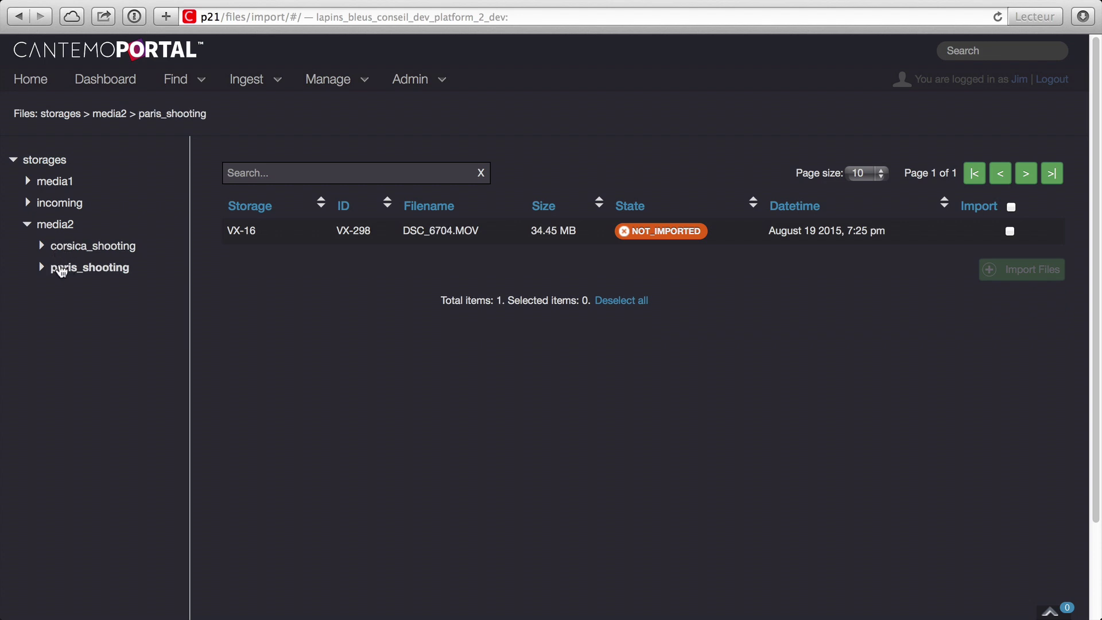
Import DSC_6704.MOV, create its item and close the progress notice.
left_click(1009, 231)
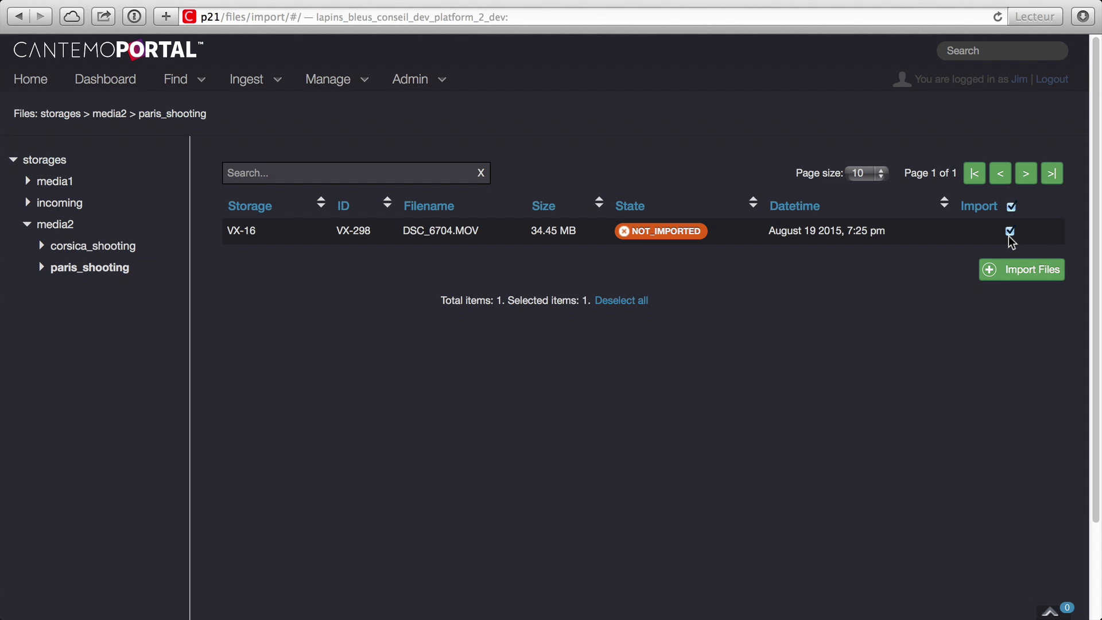
left_click(1008, 270)
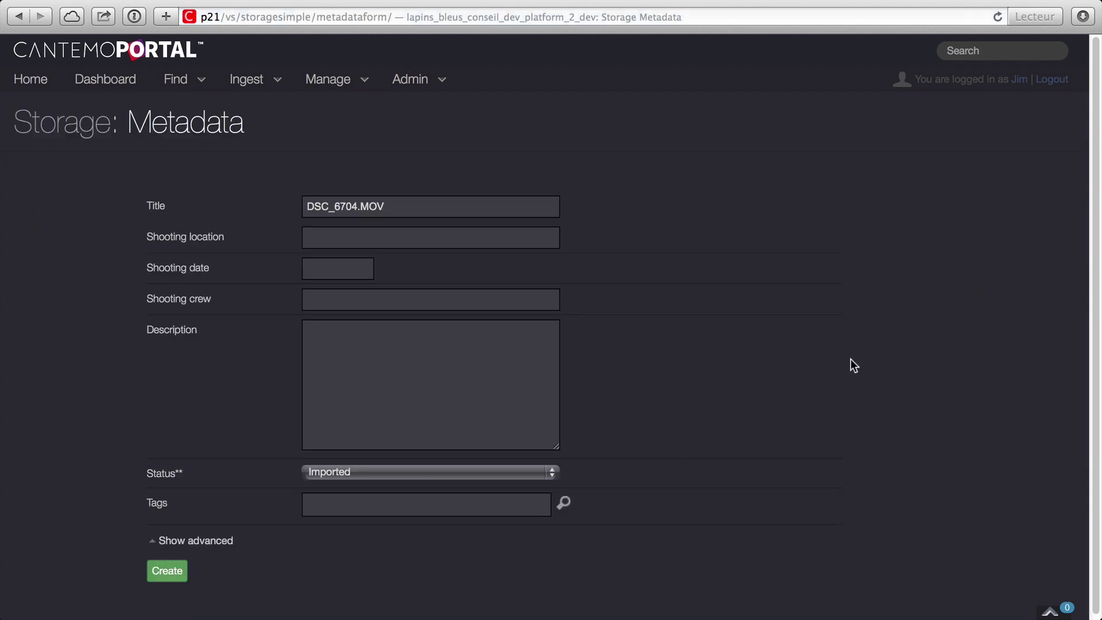
left_click(168, 570)
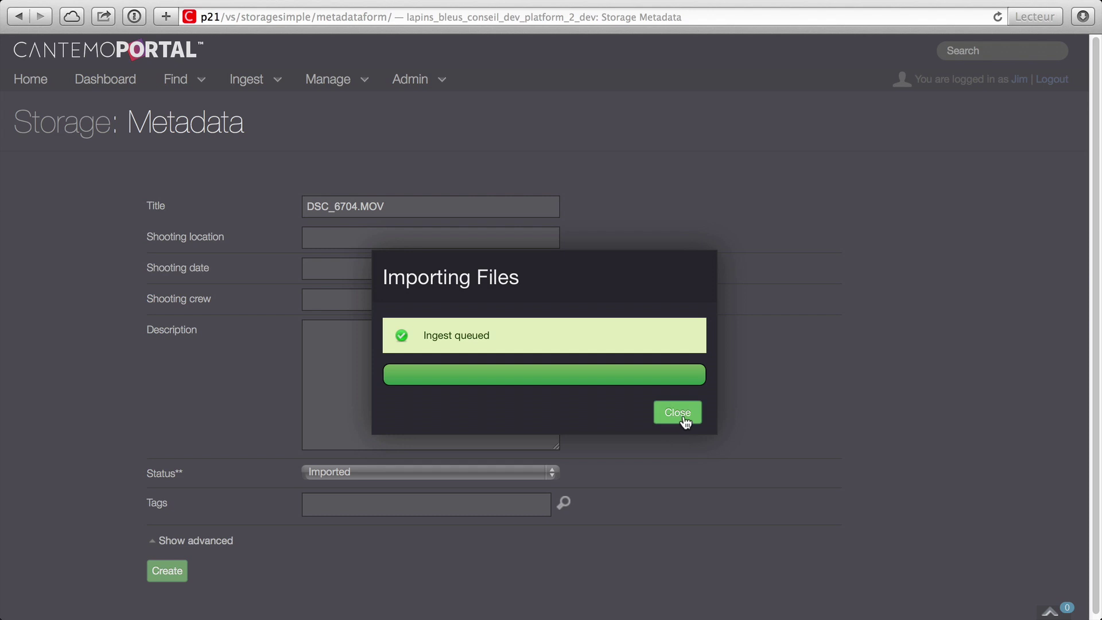
left_click(683, 414)
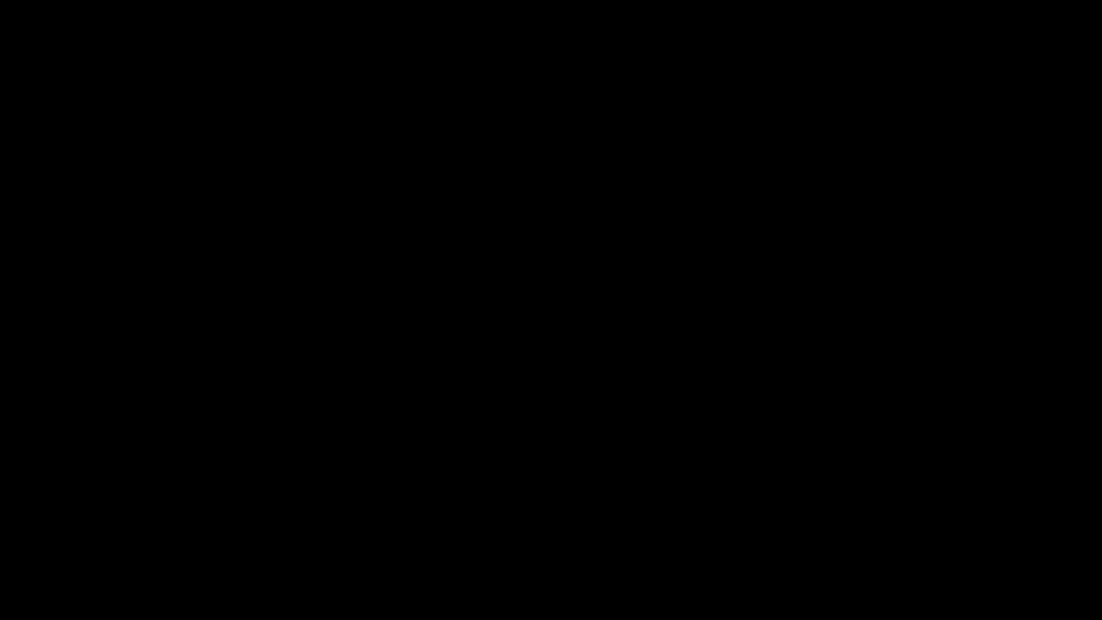
Search for 'landscape' and open the DSC_5246 clip.
type("la")
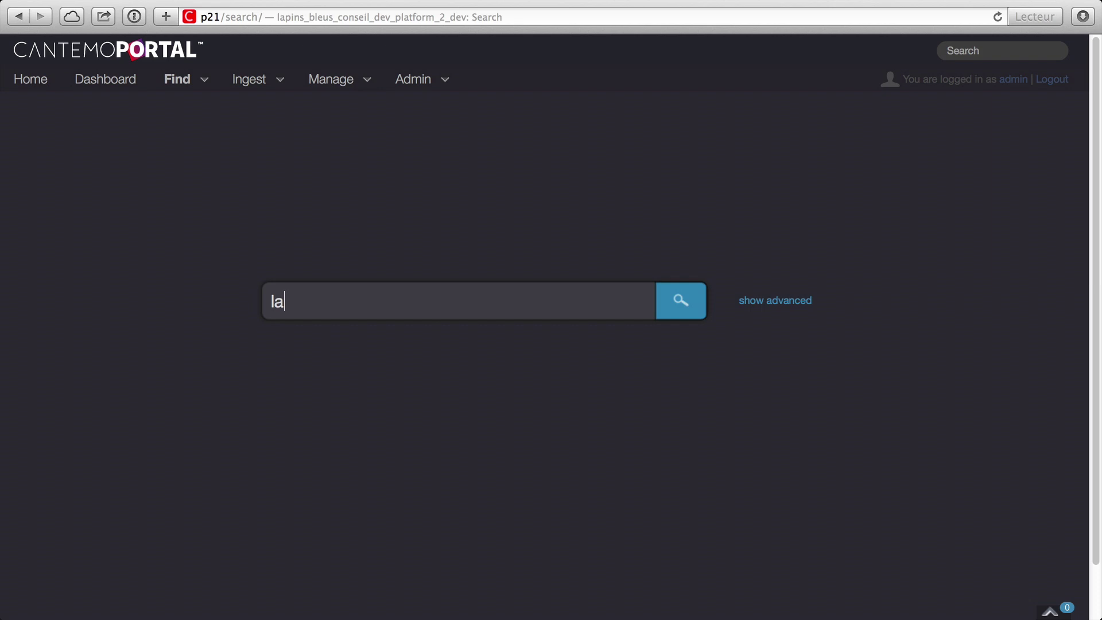
type("ndscape")
key("Return")
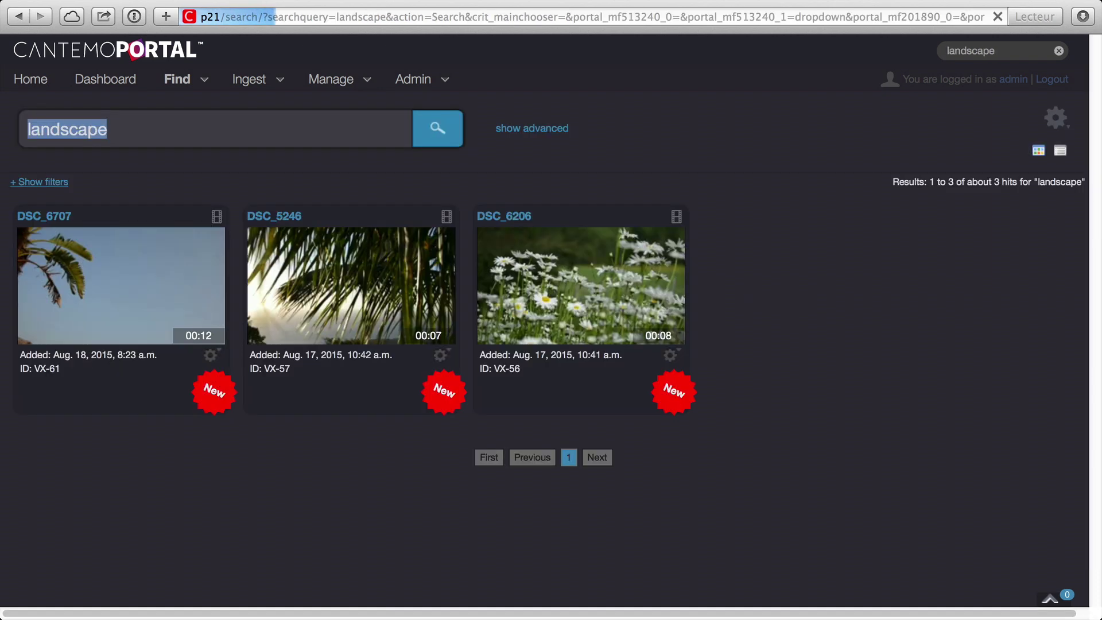
left_click(324, 239)
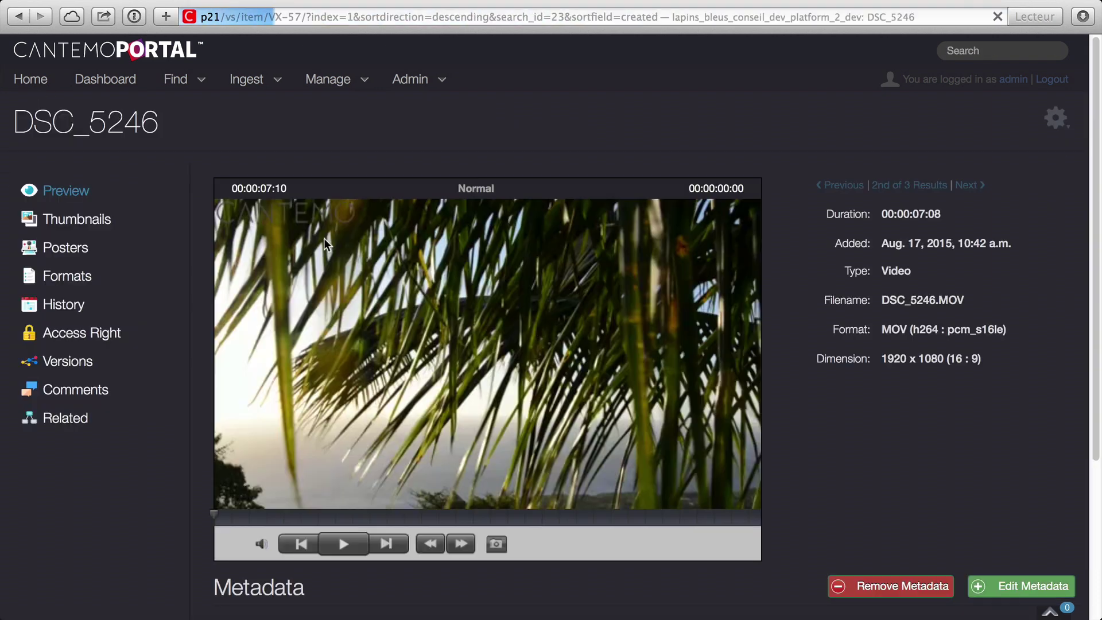
Step through DSC_6707, DSC_5246 and DSC_6206, then return to the landscape results.
left_click(839, 187)
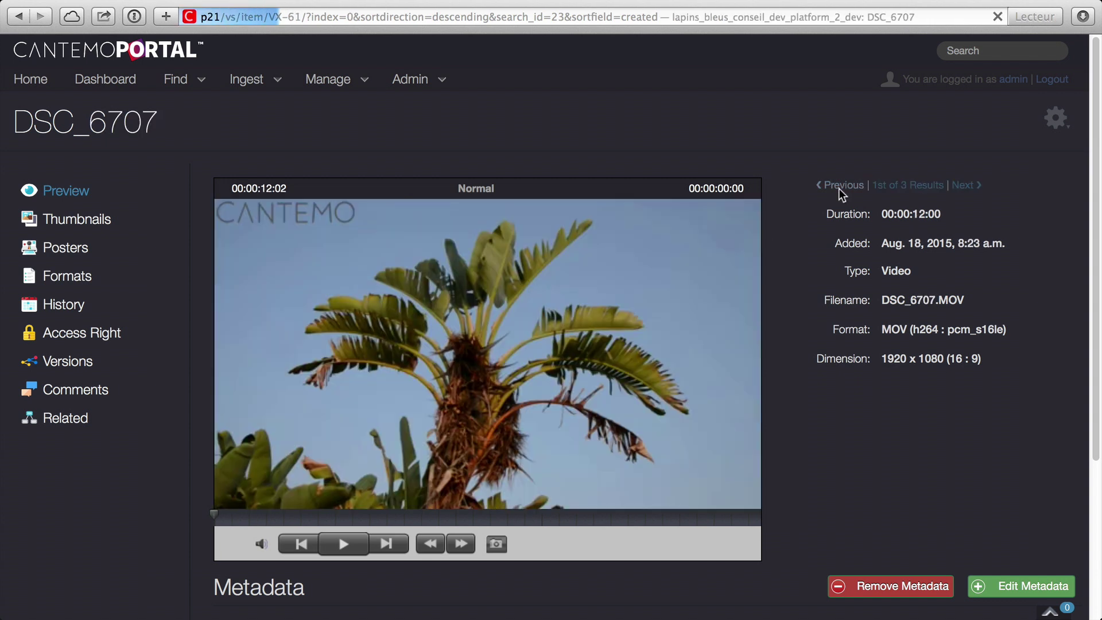
left_click(957, 185)
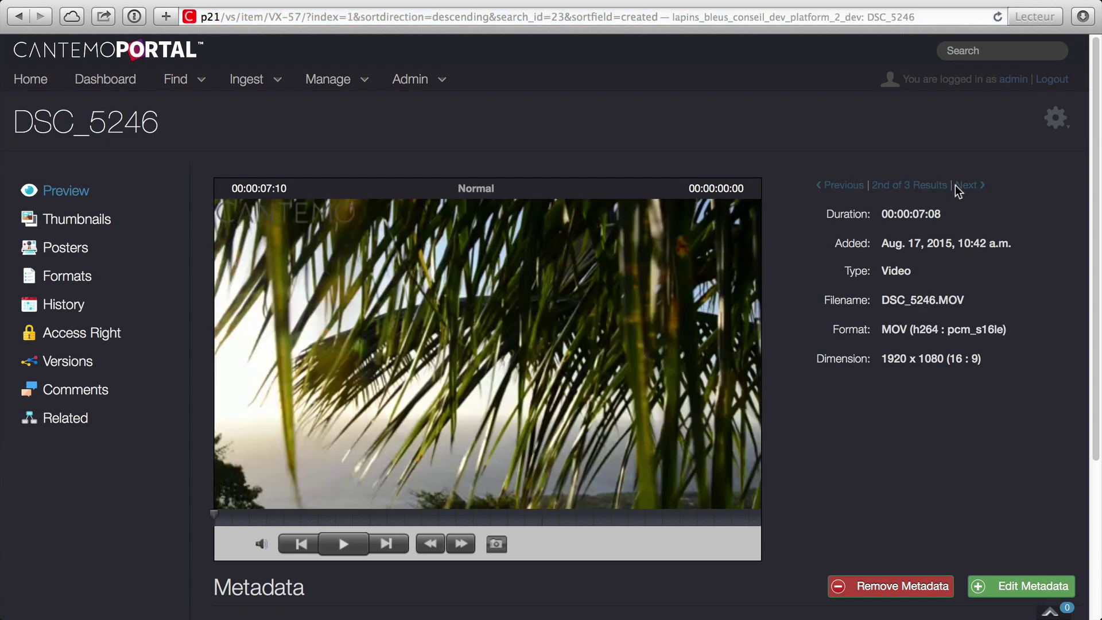
left_click(959, 186)
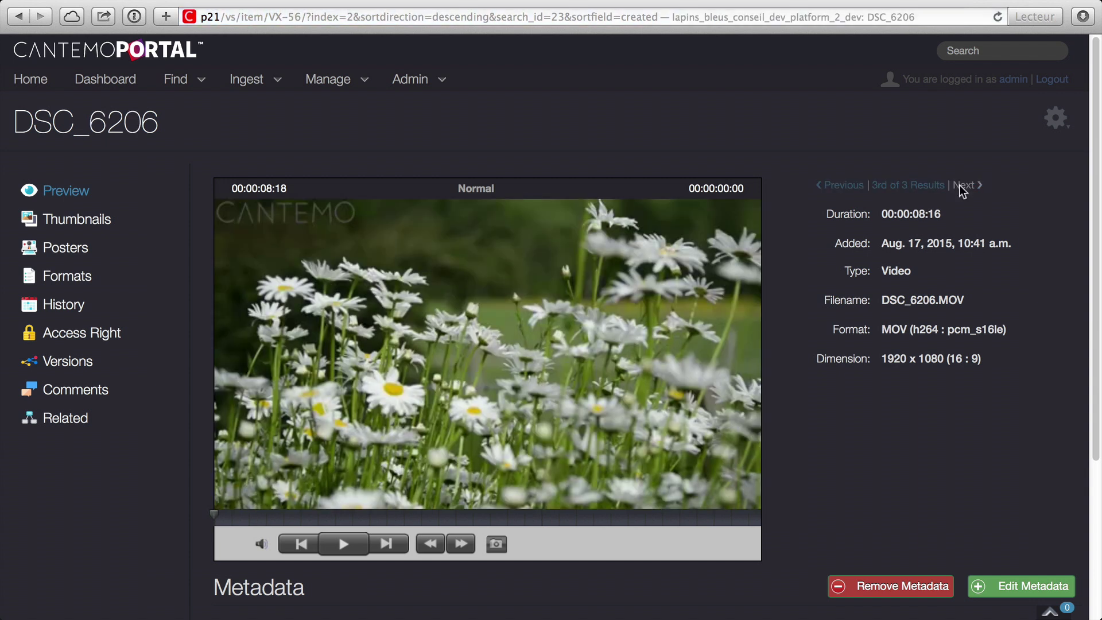
left_click(911, 185)
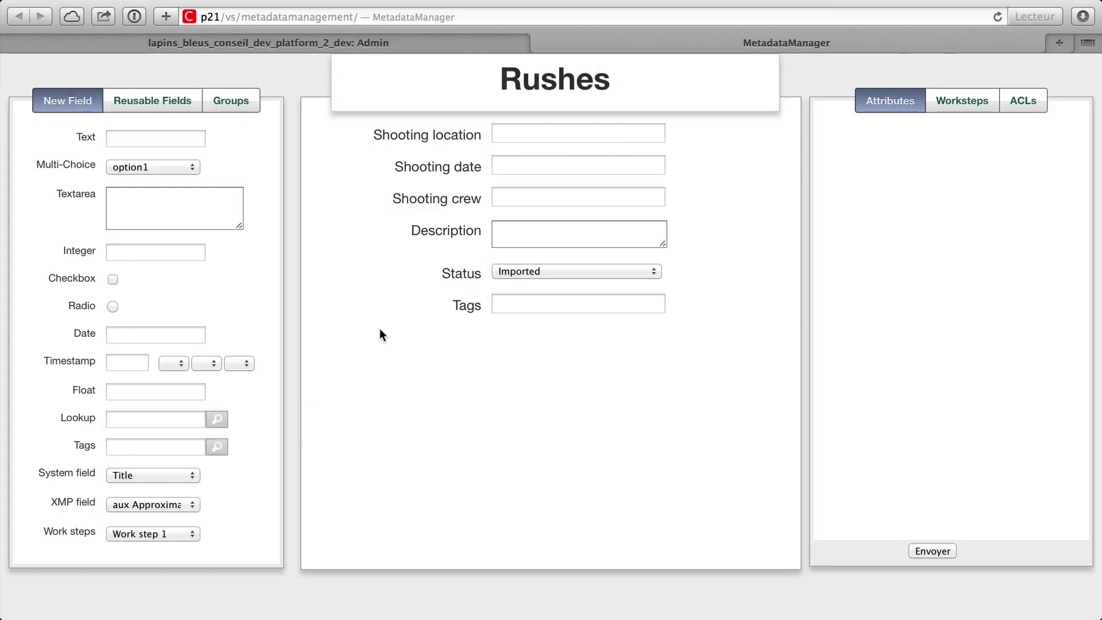
Inspect the Status field's properties and its Worksteps values in Metadata Management.
left_click(444, 277)
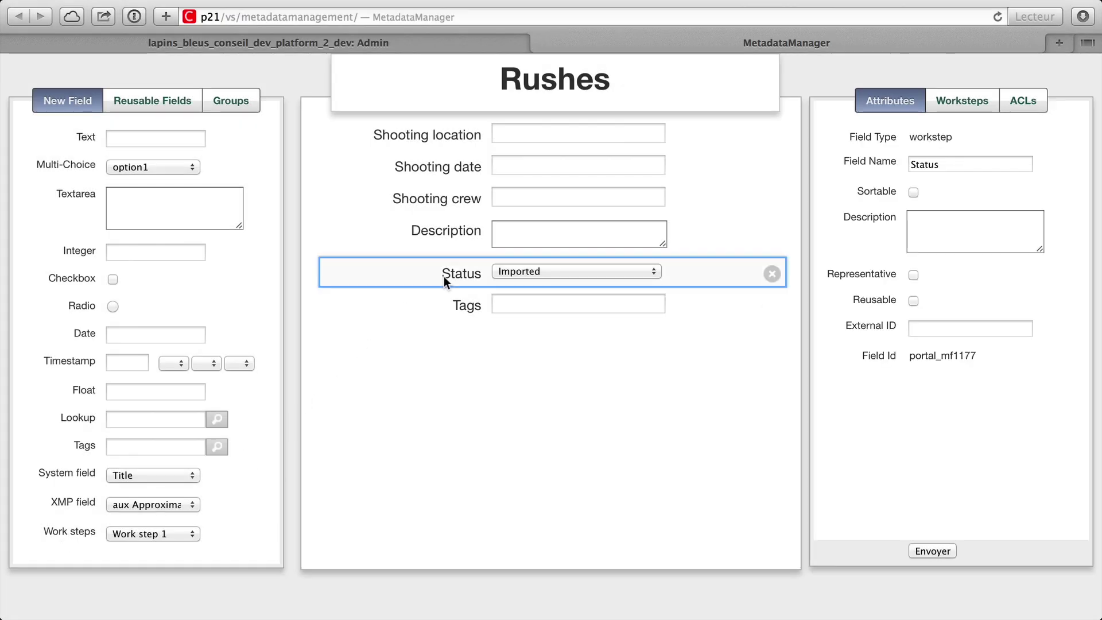
left_click(957, 107)
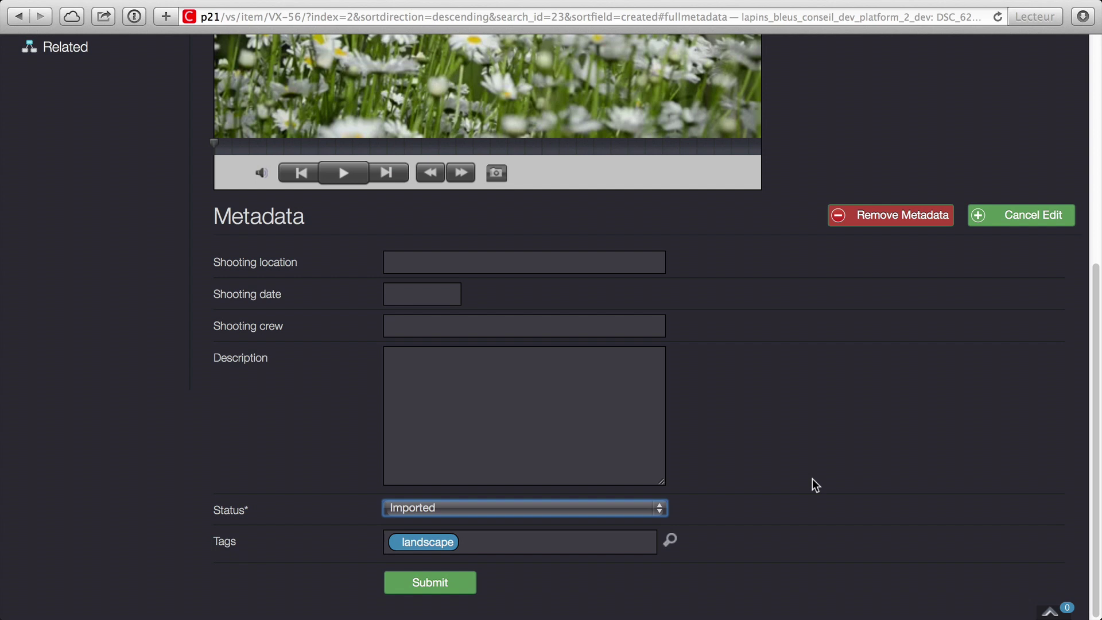
Set DSC_6206's Status to Validated and submit, then change it to Distributed.
left_click(628, 503)
left_click(620, 525)
left_click(465, 581)
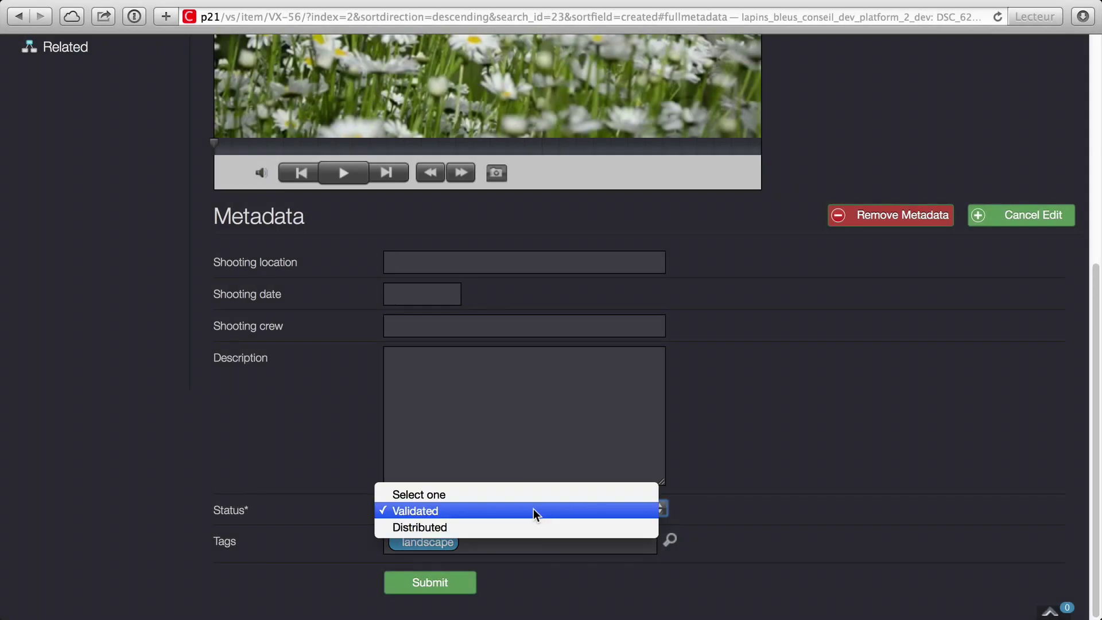
left_click(532, 527)
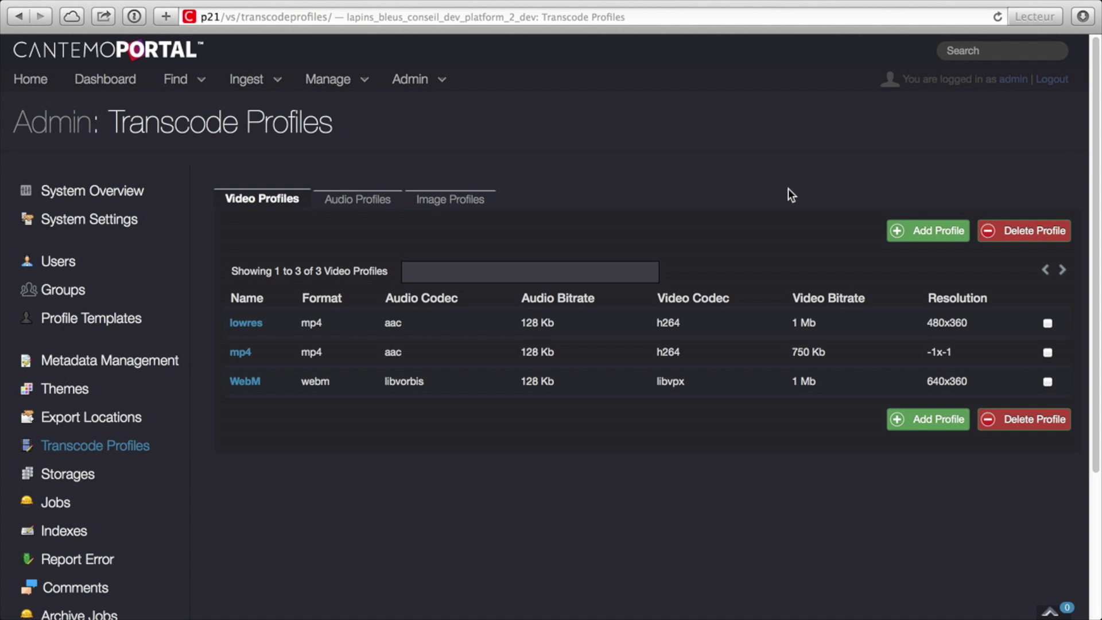
Start a Watchfolder Transcoder profile named imx30 with /srv/ffmpeg/input and /srv/ffmpeg/output paths.
left_click(910, 231)
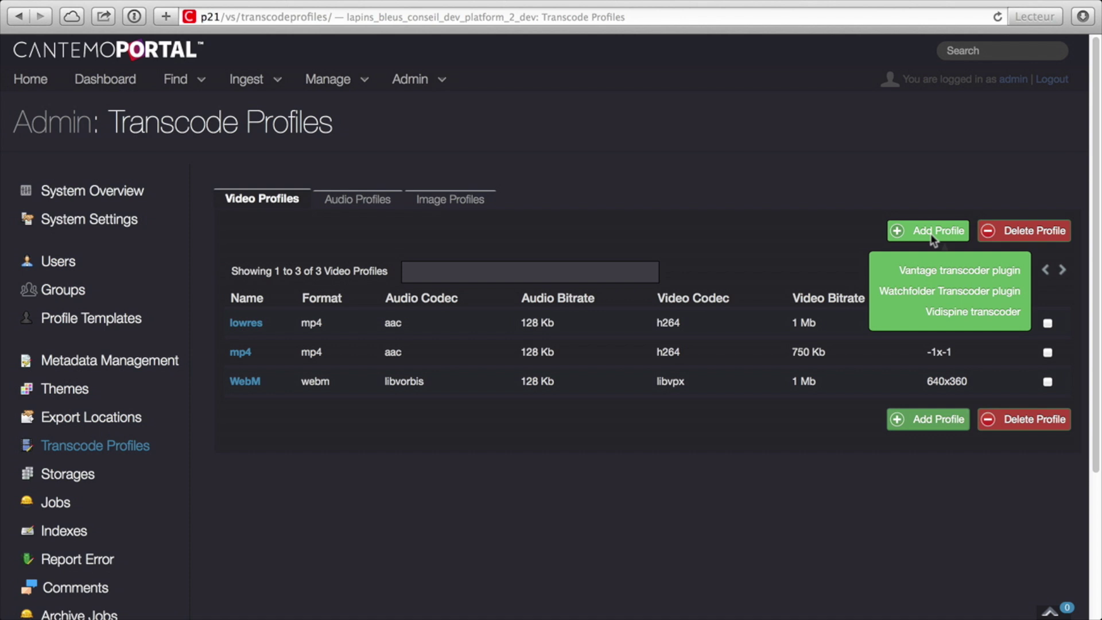
left_click(935, 291)
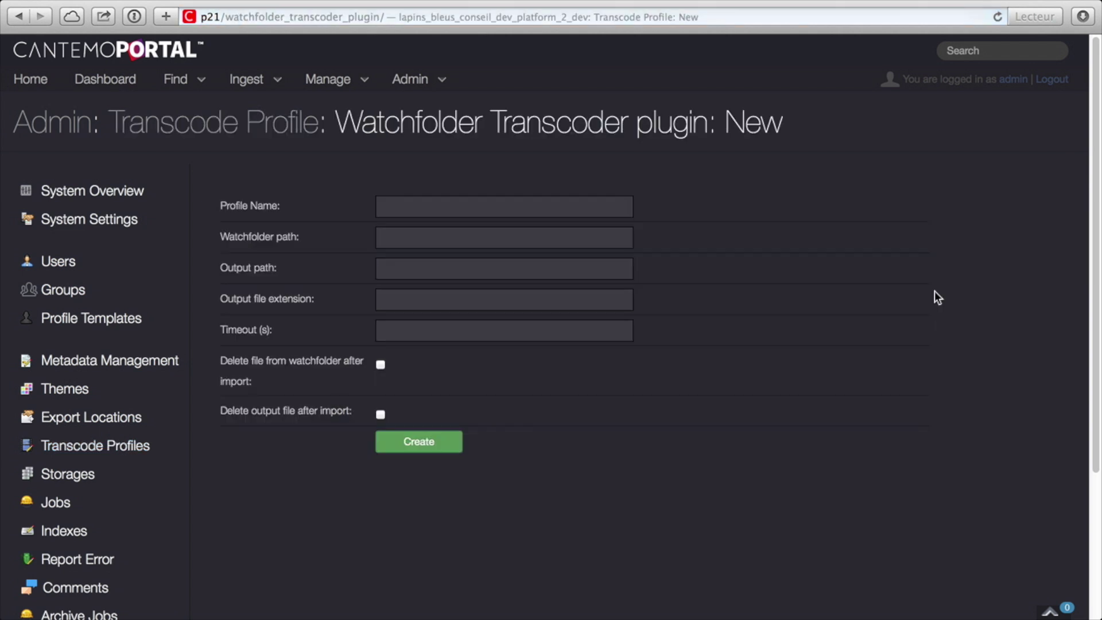
left_click(460, 205)
type("imx")
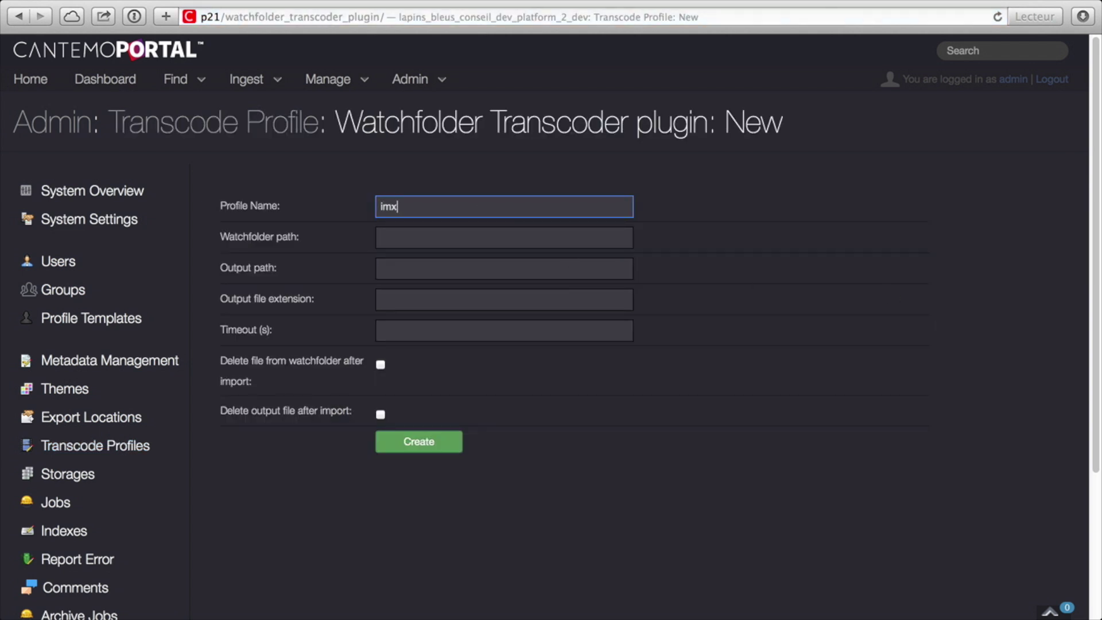
type("30")
left_click(503, 237)
type("/srv/ffmpeg/")
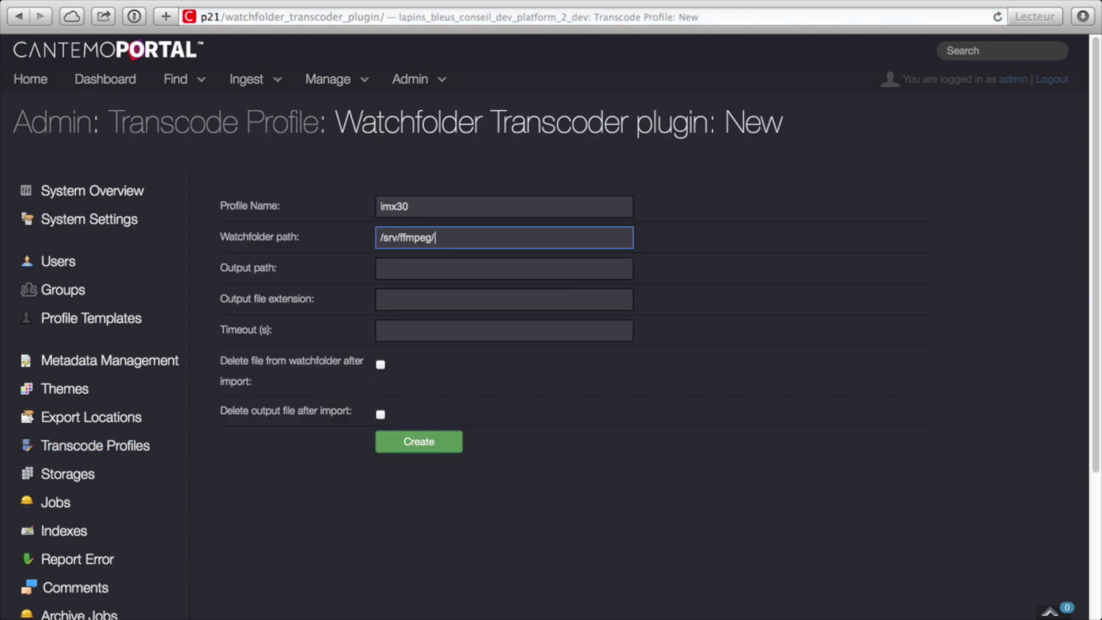
type("input")
left_click(503, 268)
type("/srv/ffmpeg/")
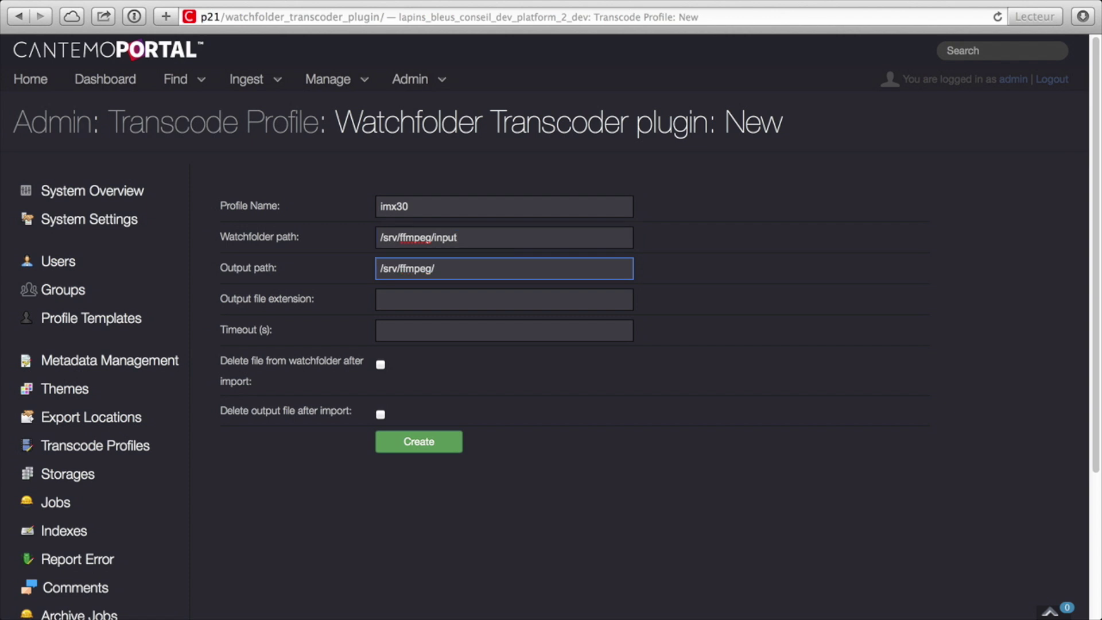
type("output")
Set the extension to .imx30.mxf, enable deleting output after import, and create the profile.
key("Tab")
type(".im")
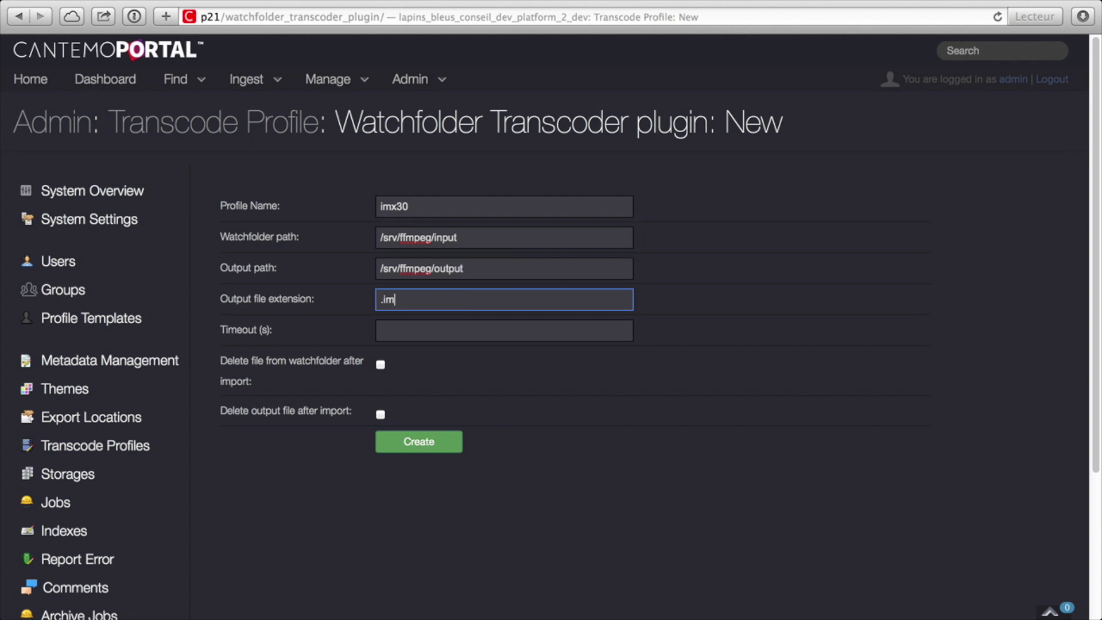
type("x30.mxf")
key("Tab")
left_click(380, 413)
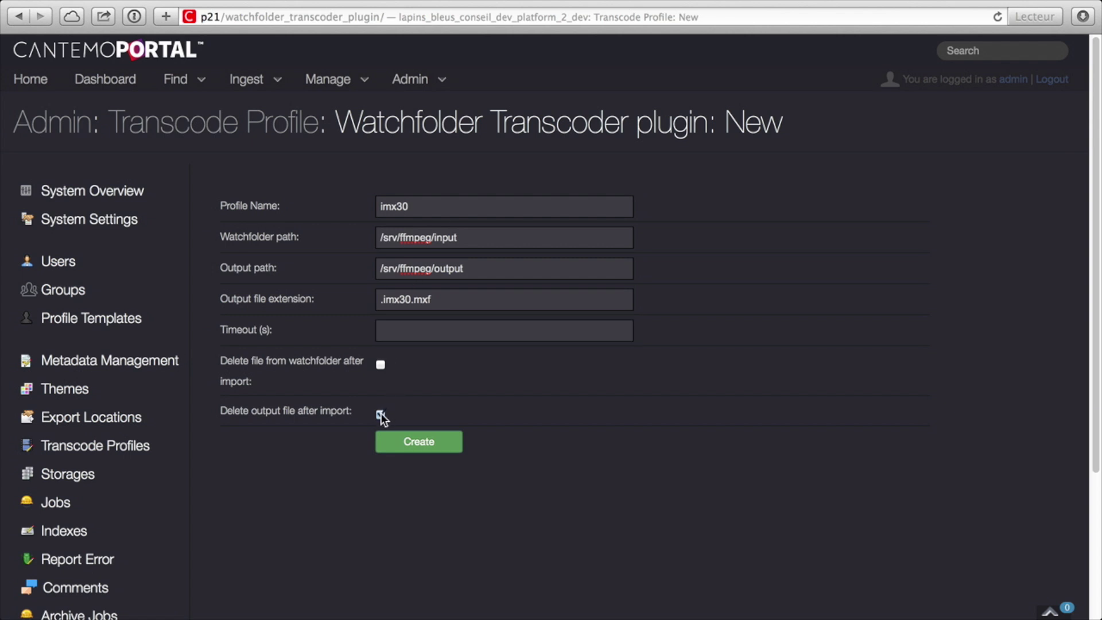
left_click(419, 441)
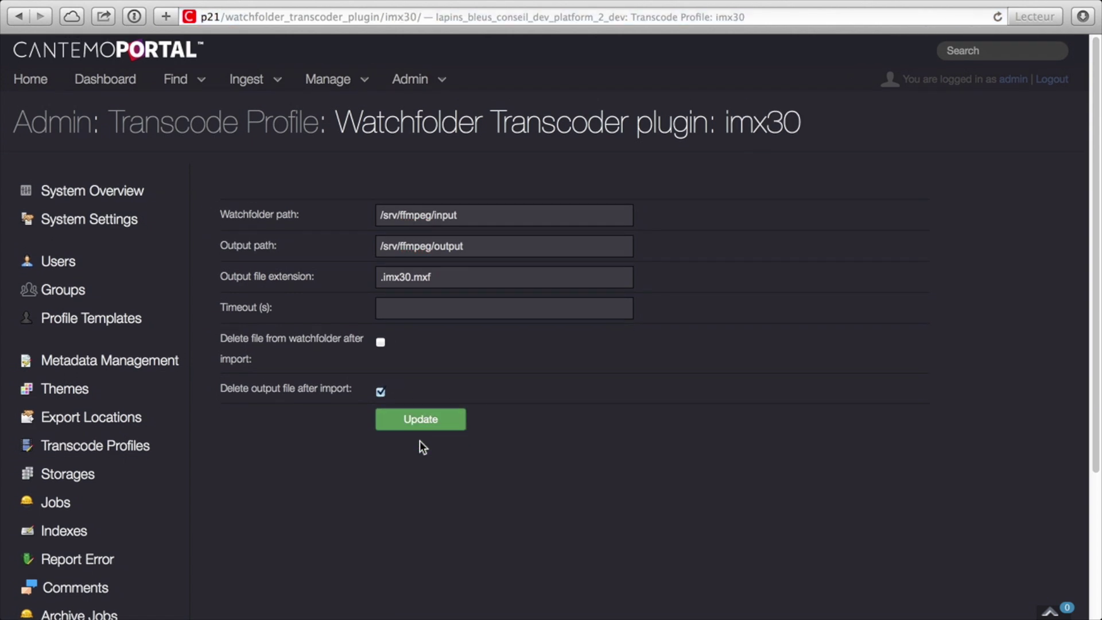
Transcode DSC_6206 to the imx30 format.
left_click(141, 447)
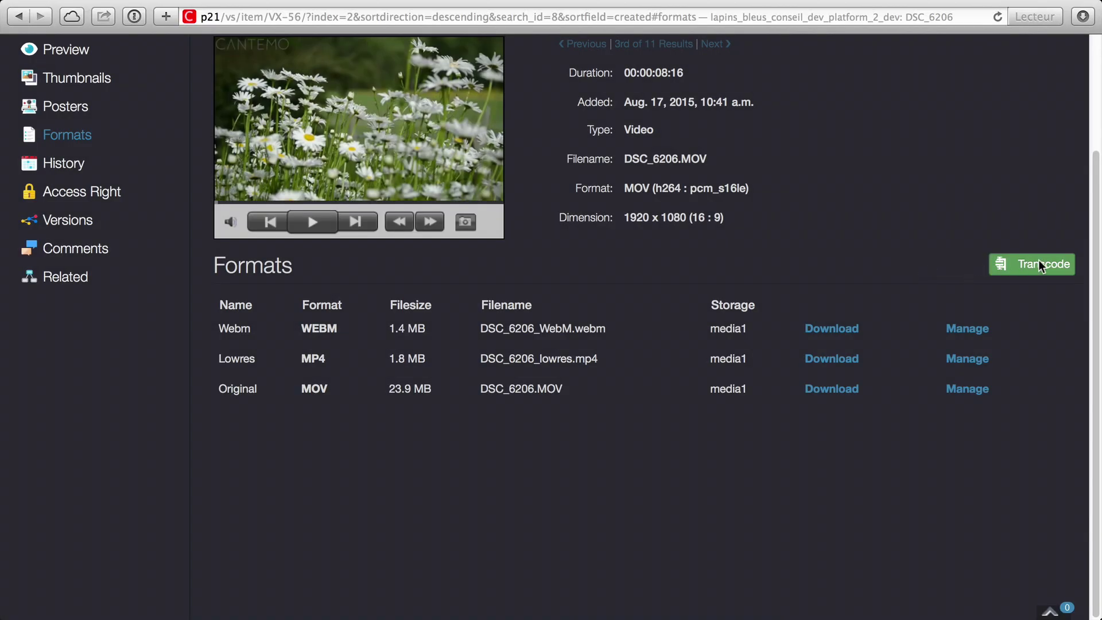
left_click(1038, 263)
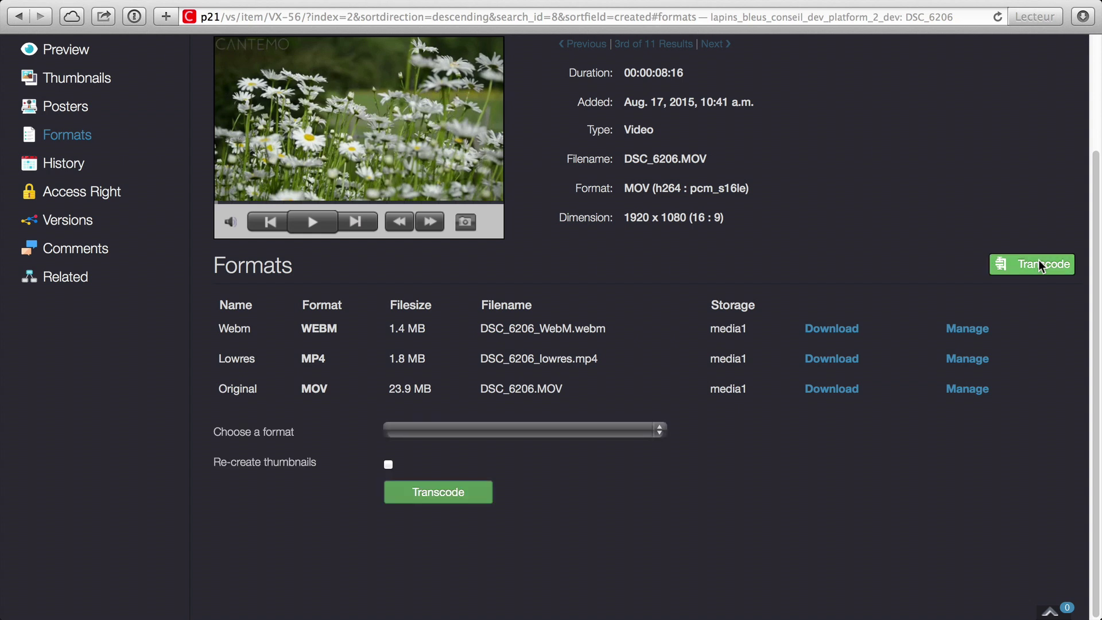
left_click(594, 433)
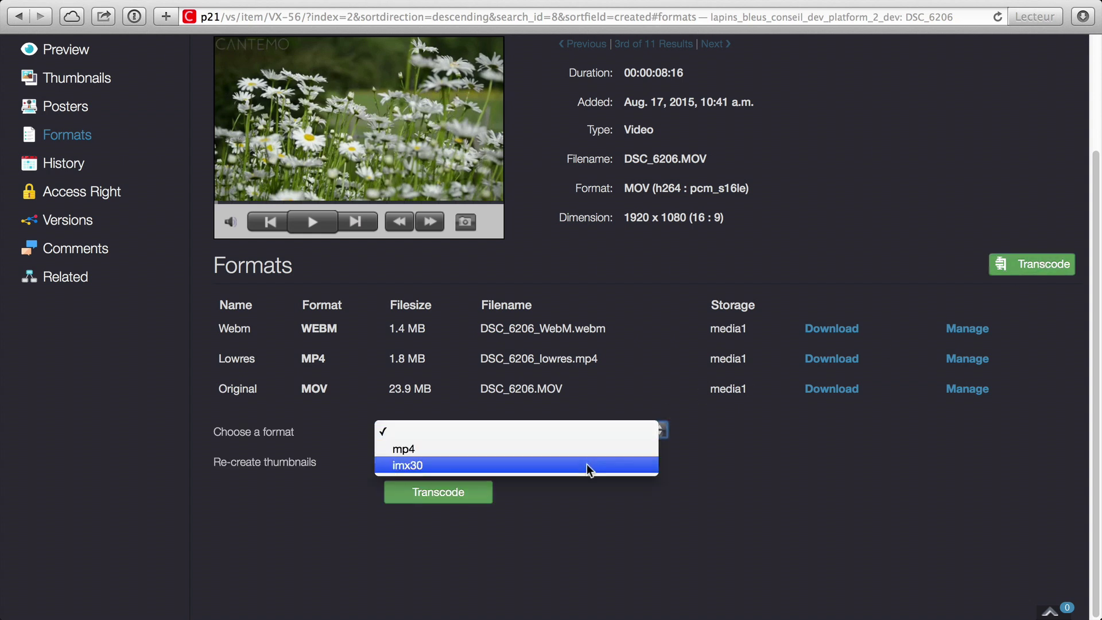
left_click(474, 489)
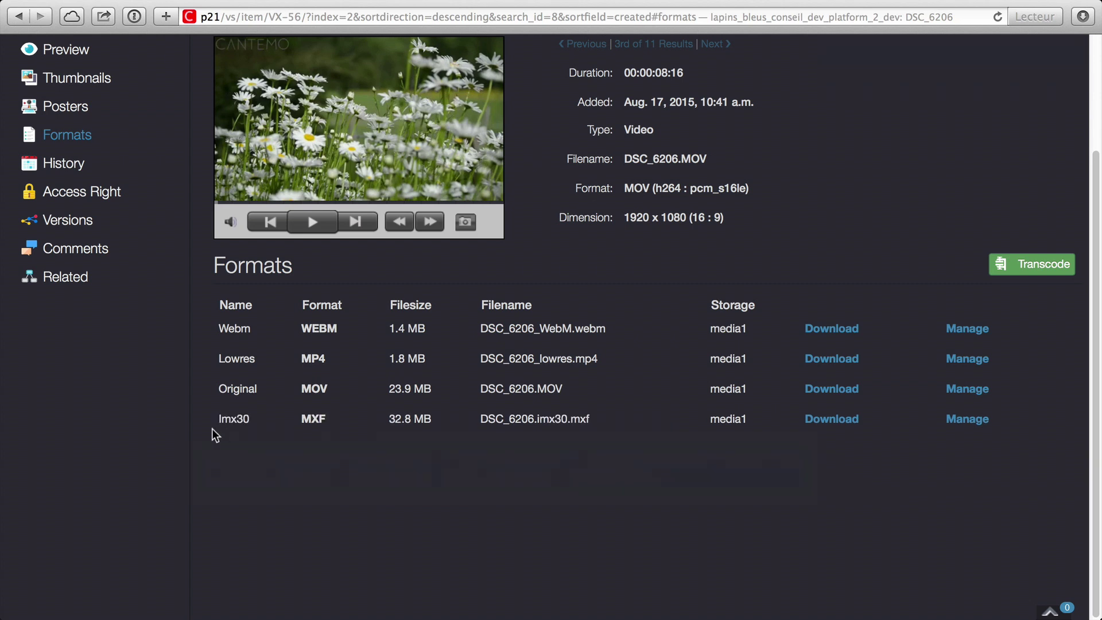
mouse_move(309, 431)
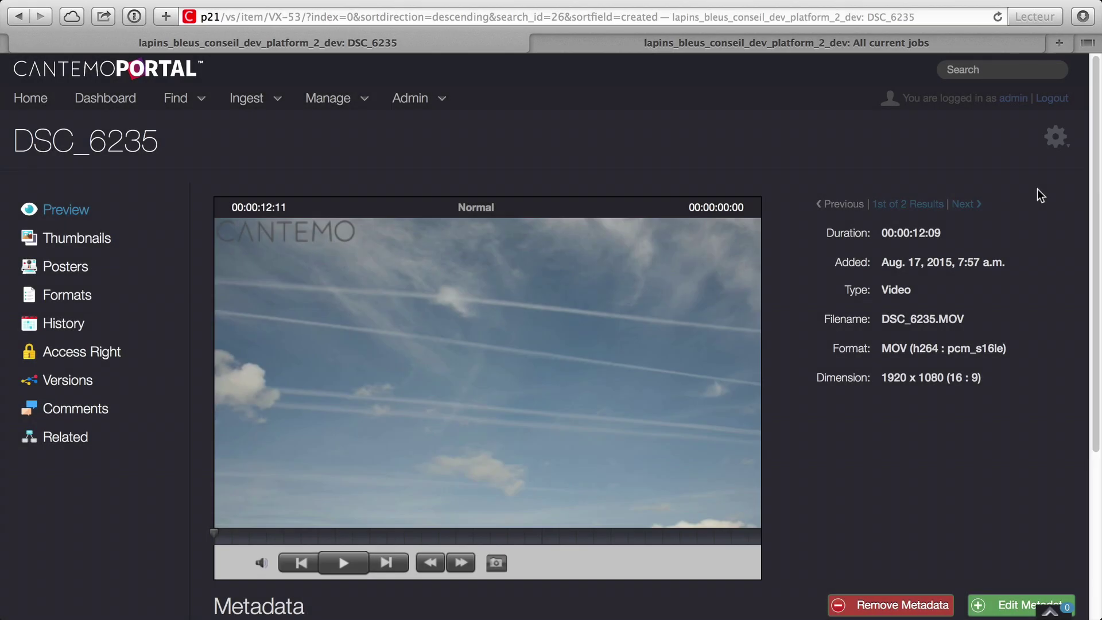
Archive DSC_6235 from its actions menu.
left_click(1056, 145)
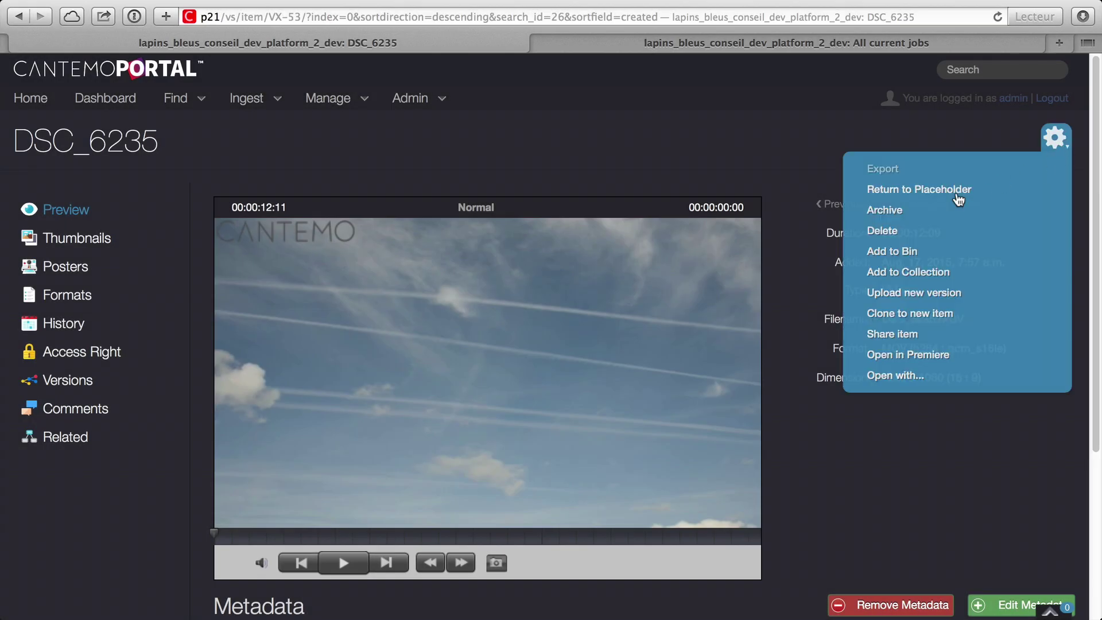
left_click(886, 214)
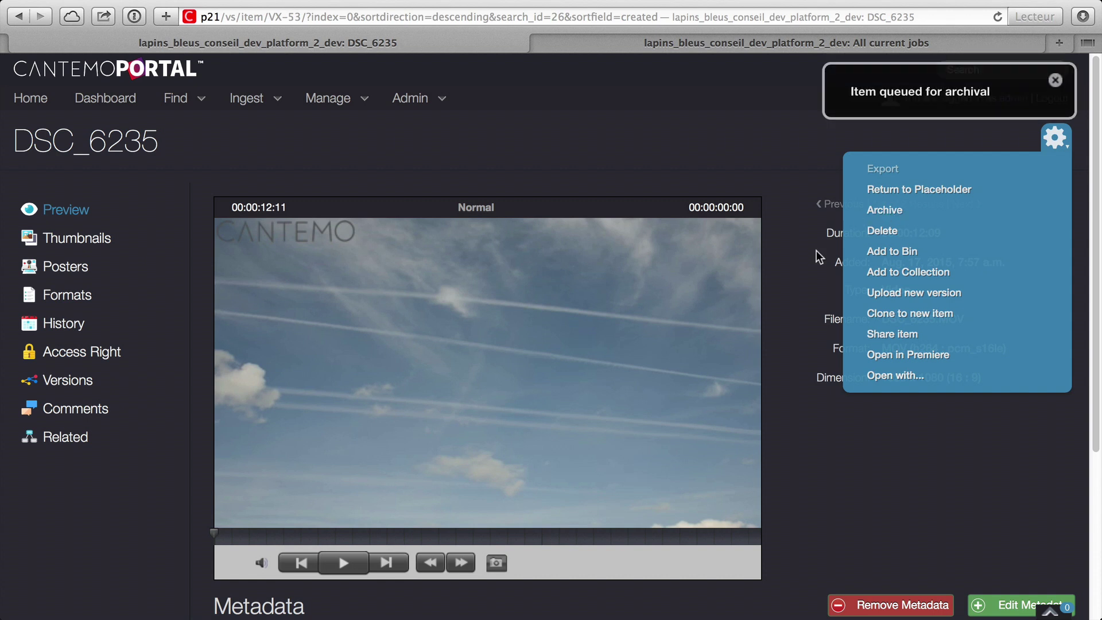
left_click(824, 475)
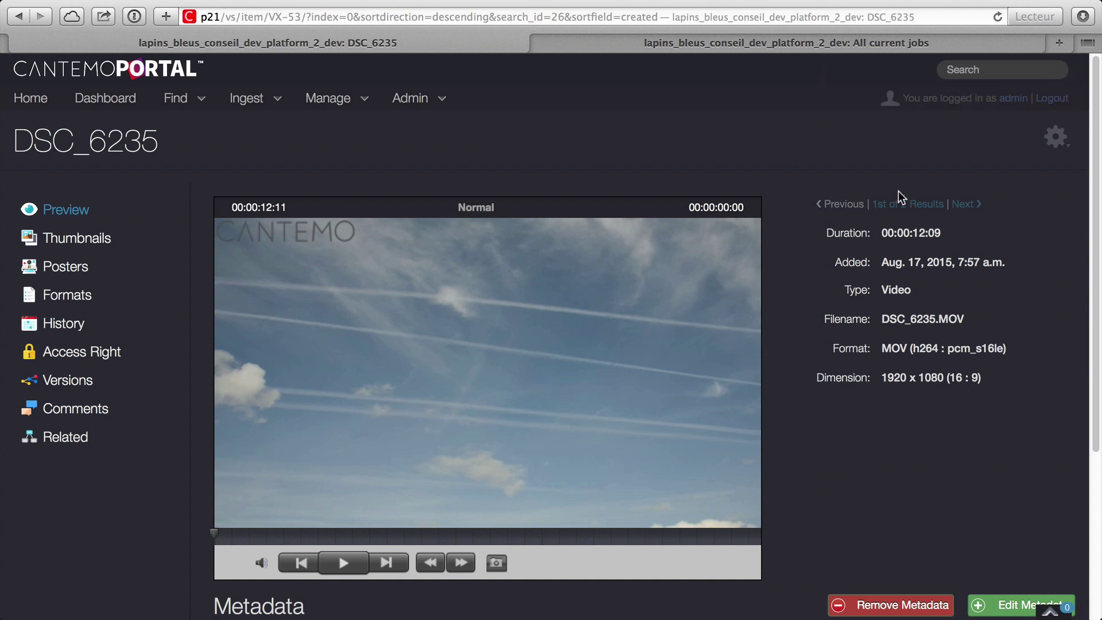
Reopen DSC_6235 from the sky results and check its original format shows Archived.
left_click(906, 204)
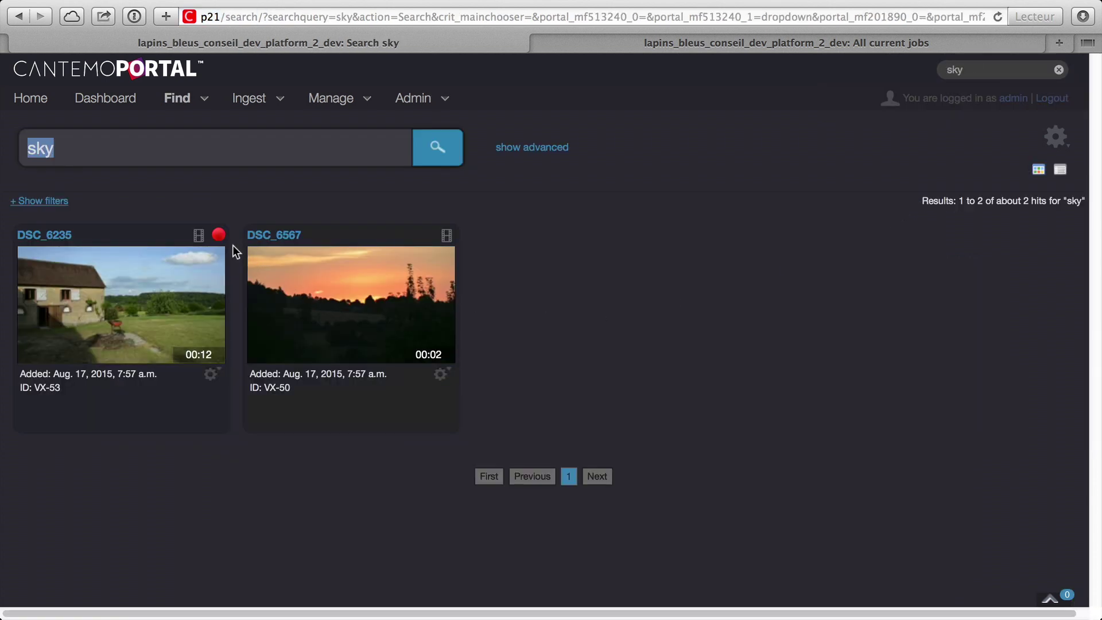
left_click(148, 245)
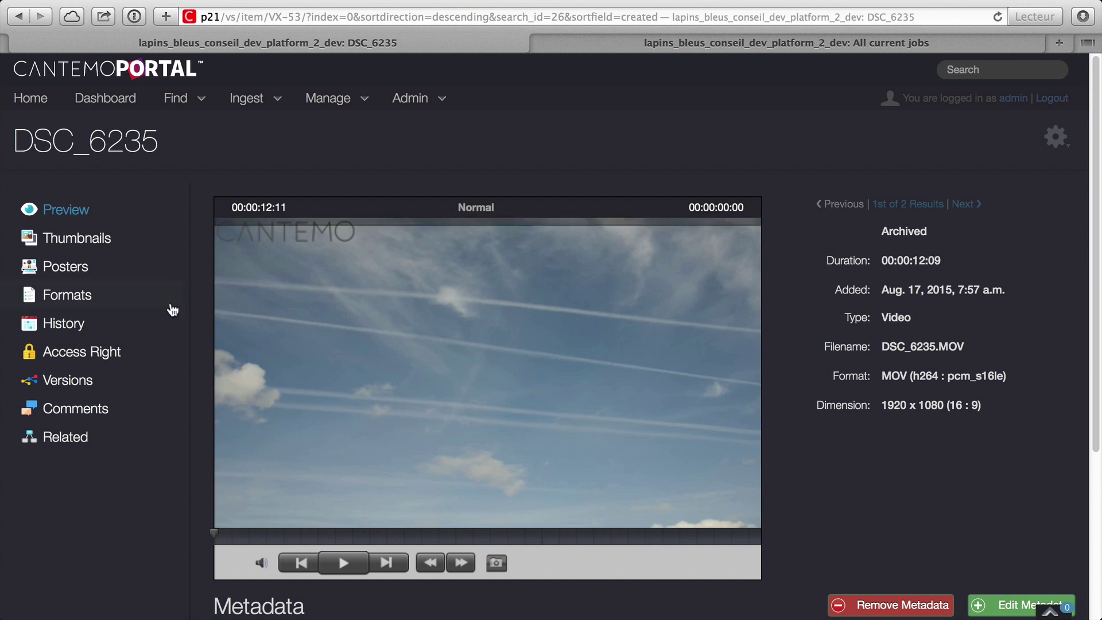
left_click(133, 304)
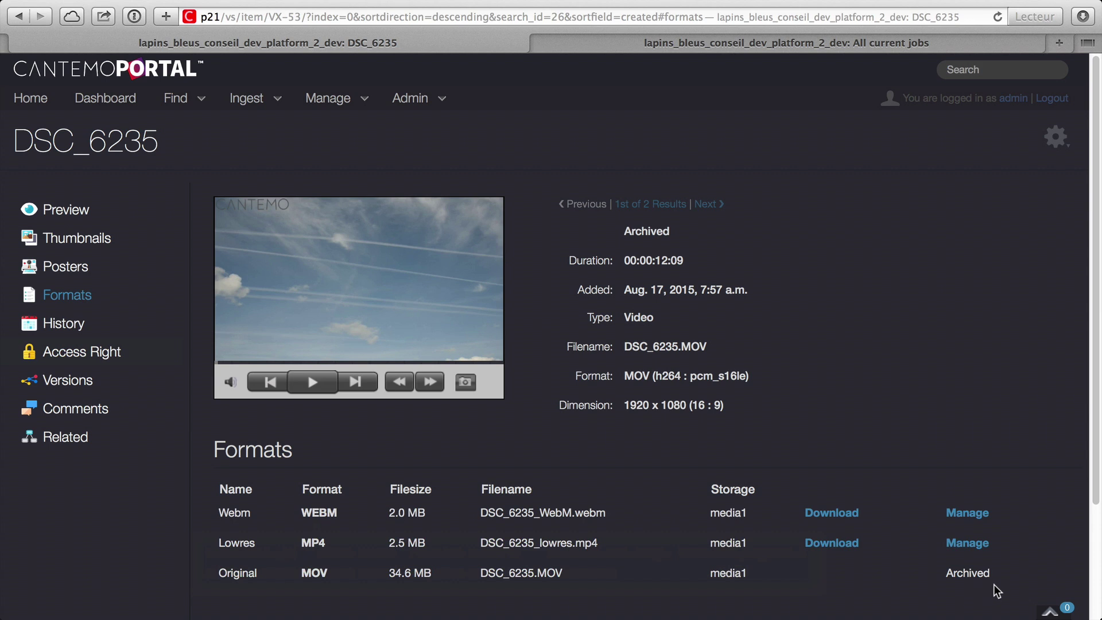
Restore DSC_6235, then reopen it and confirm the original MOV is downloadable again.
left_click(1062, 140)
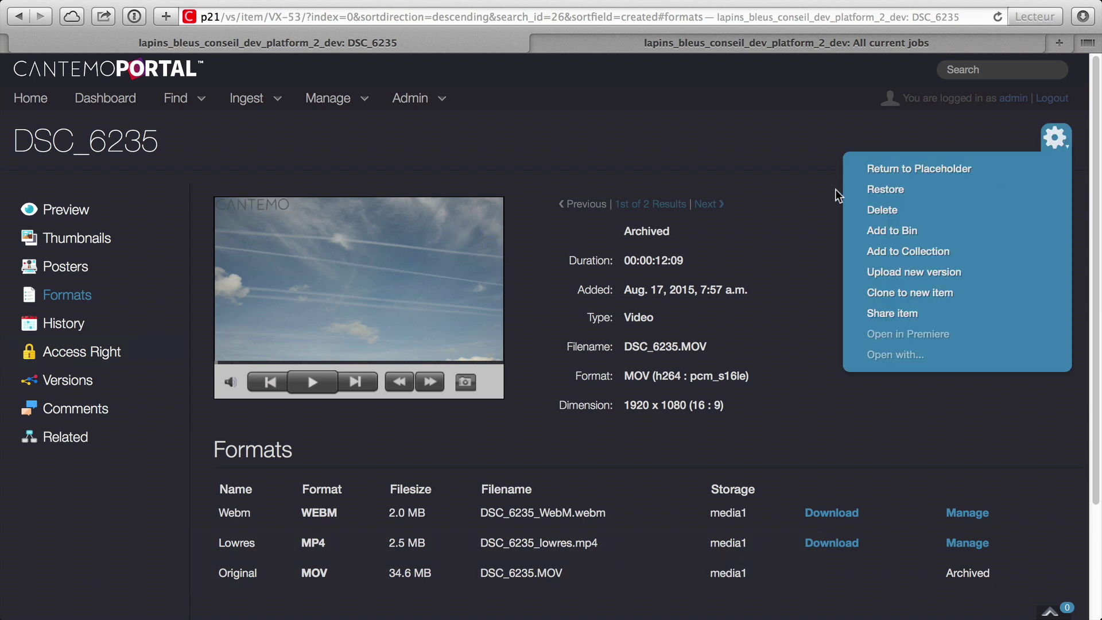
left_click(898, 193)
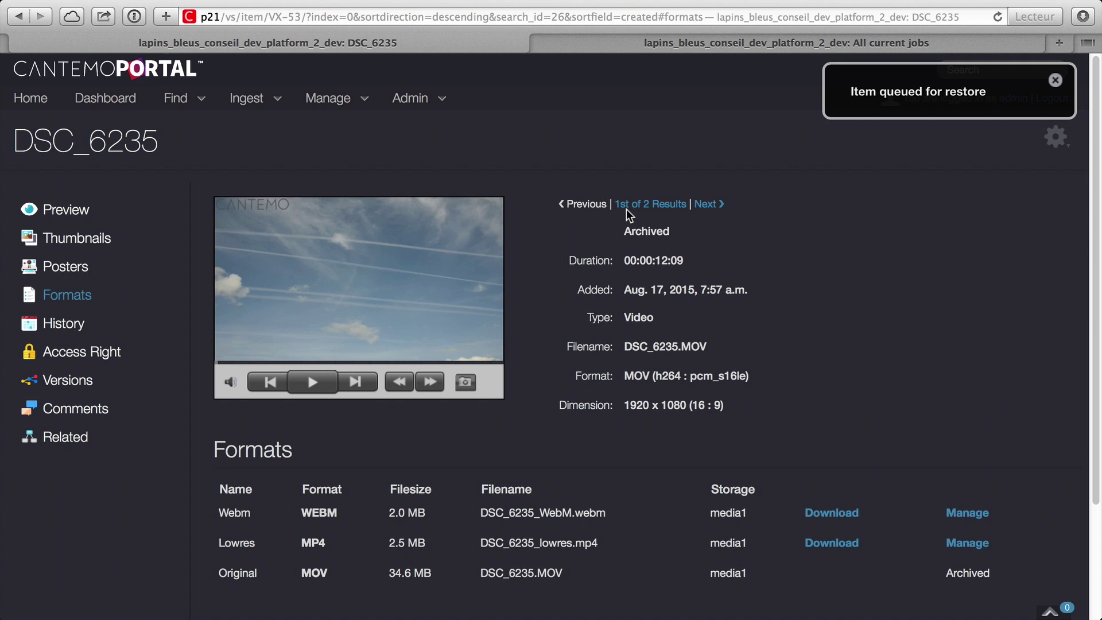
left_click(647, 207)
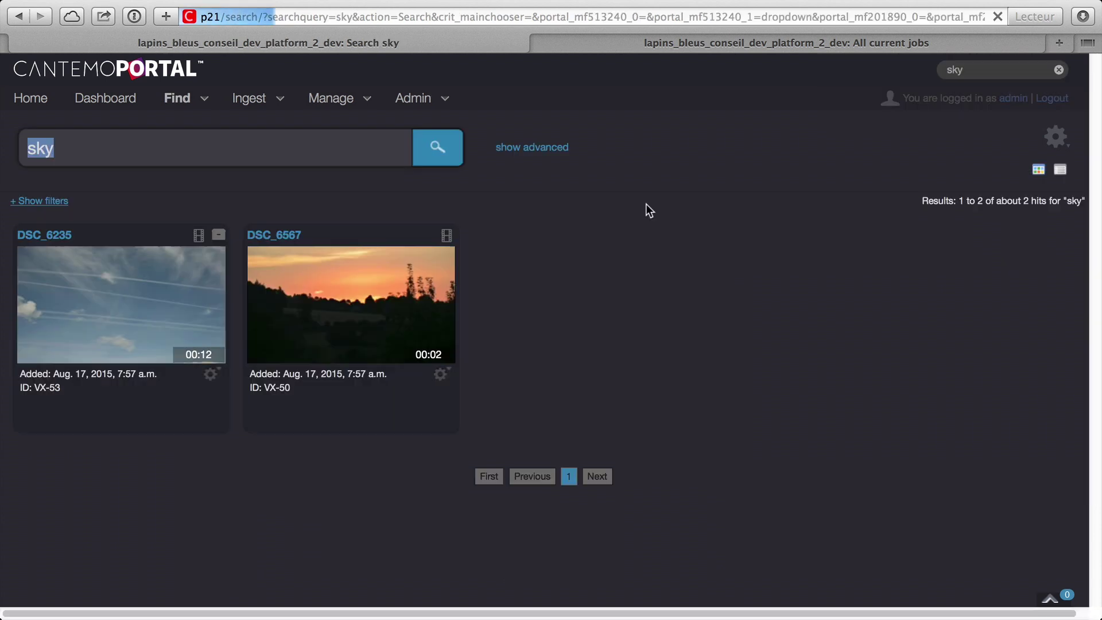
left_click(181, 243)
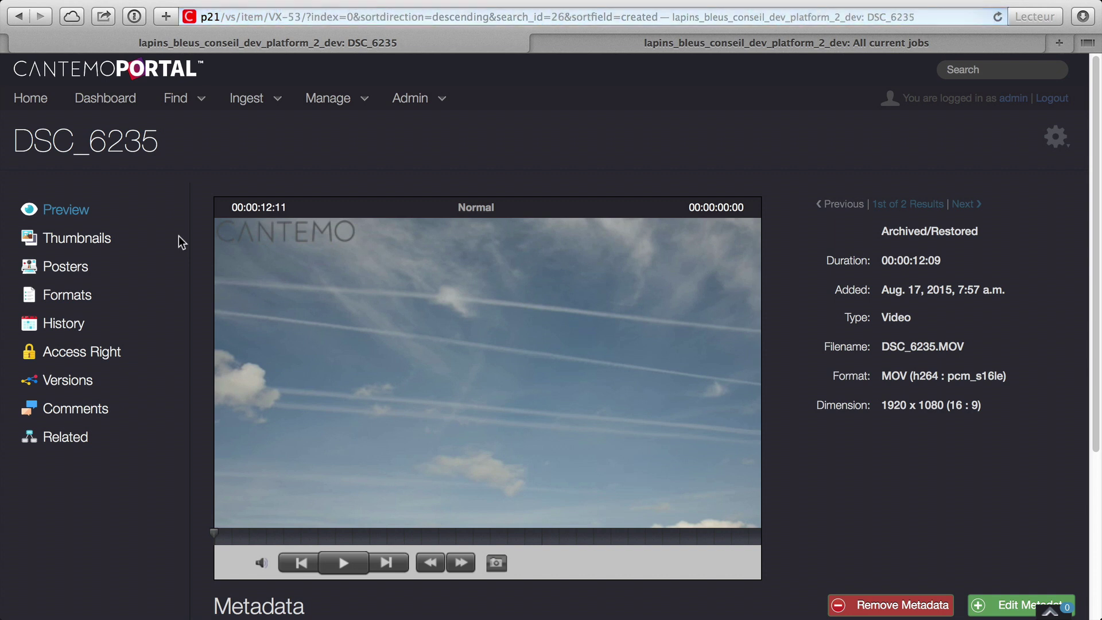
left_click(71, 298)
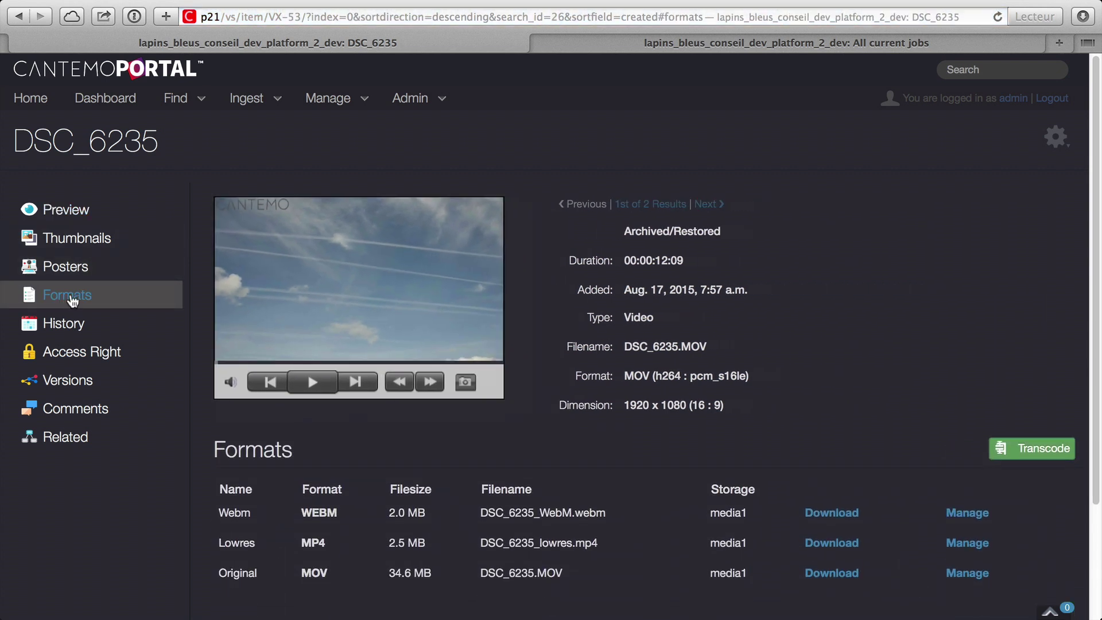